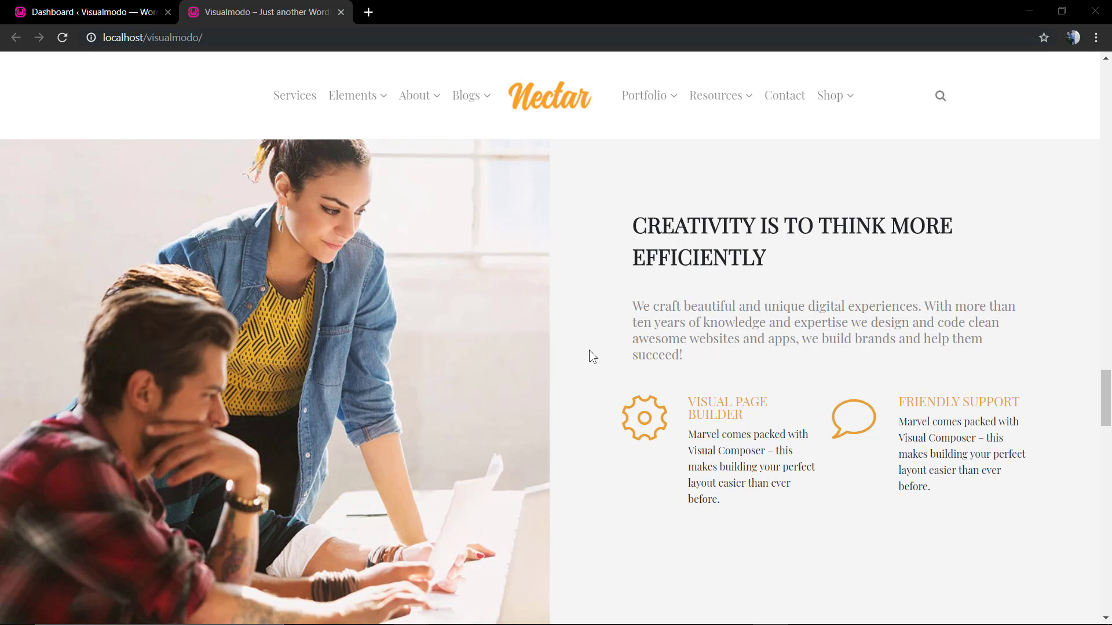
- Switch to the WordPress Dashboard and open the Pages list
scroll(592, 355, up, 15)
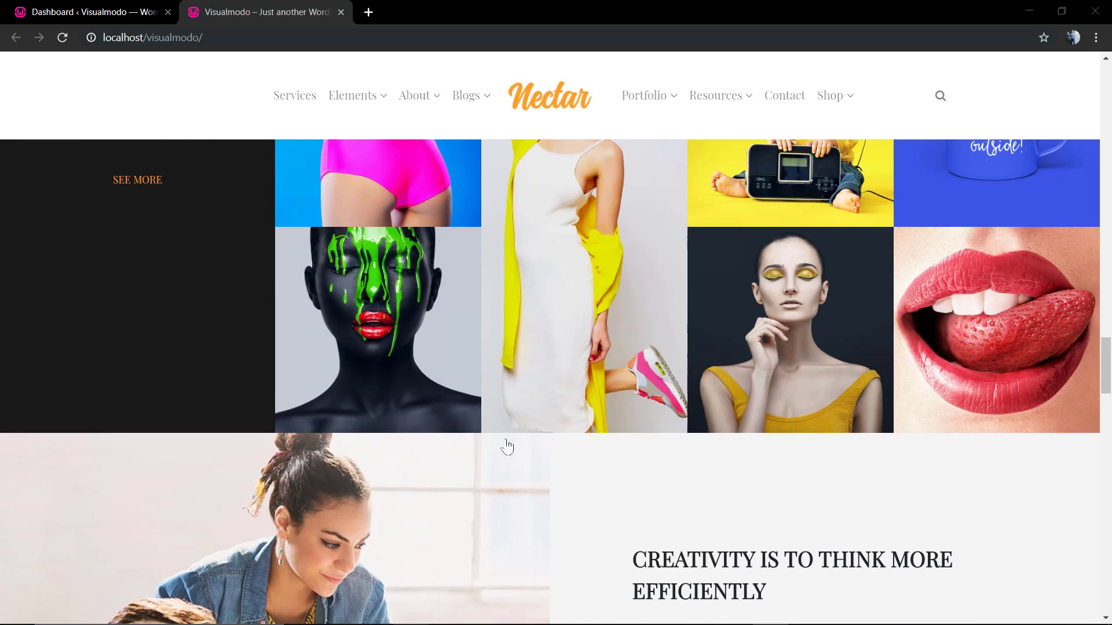
scroll(80, 501, down, 15)
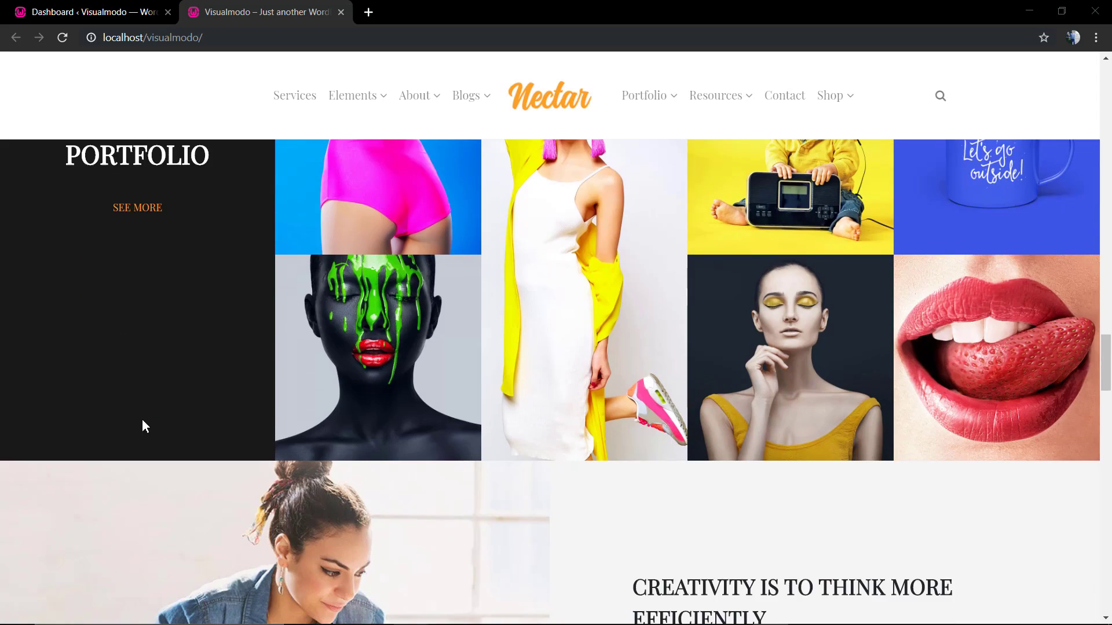
scroll(735, 385, down, 4)
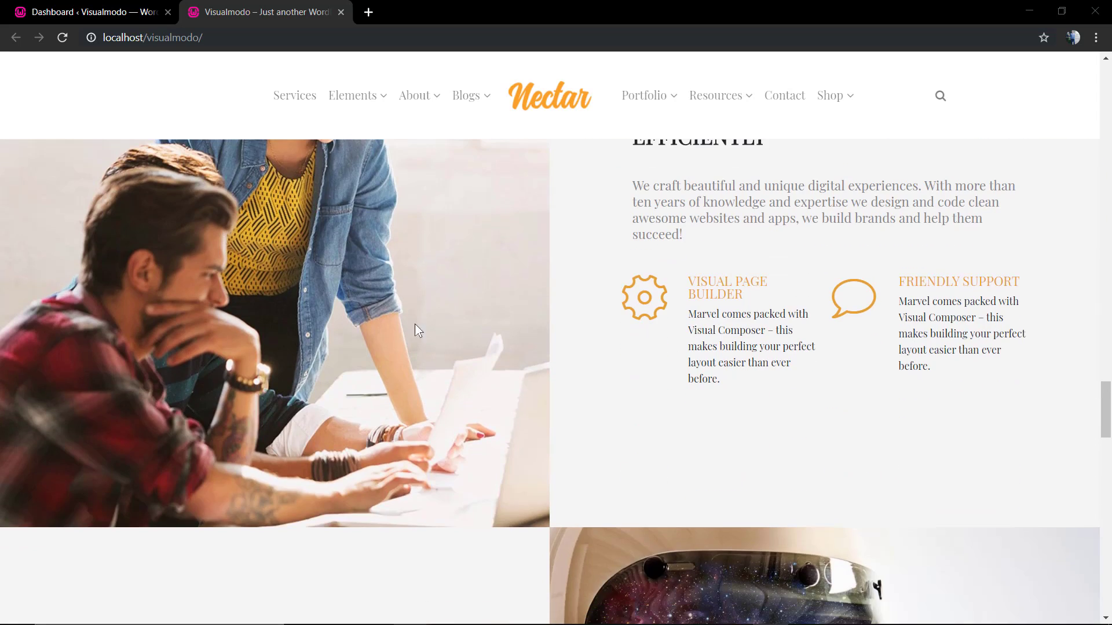
scroll(312, 303, up, 2)
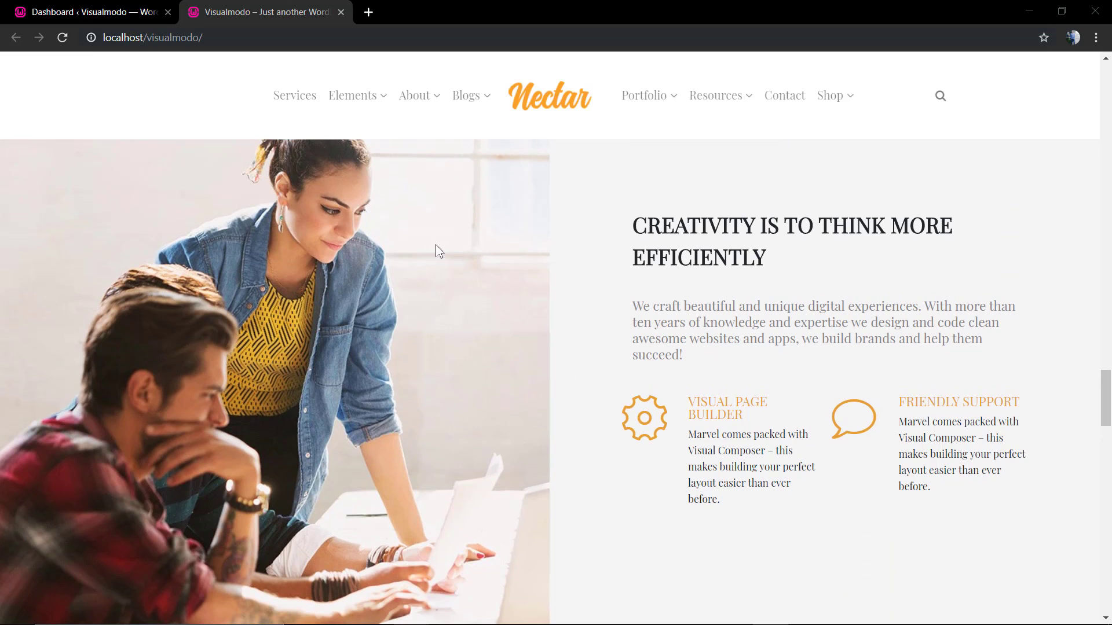
scroll(666, 354, down, 10)
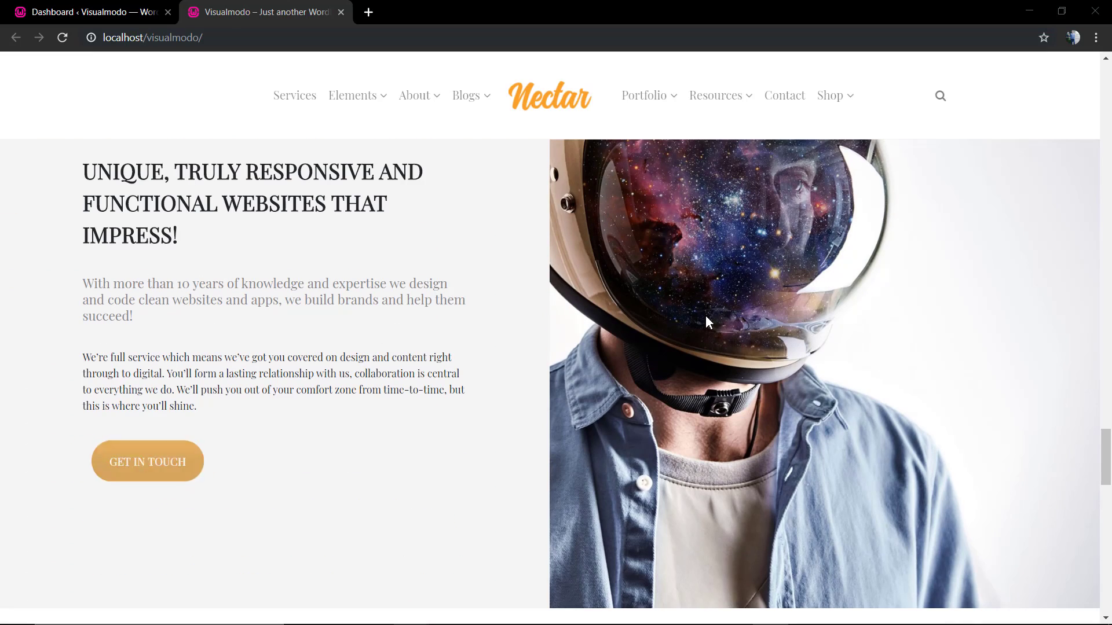
scroll(438, 348, up, 2)
scroll(421, 364, down, 2)
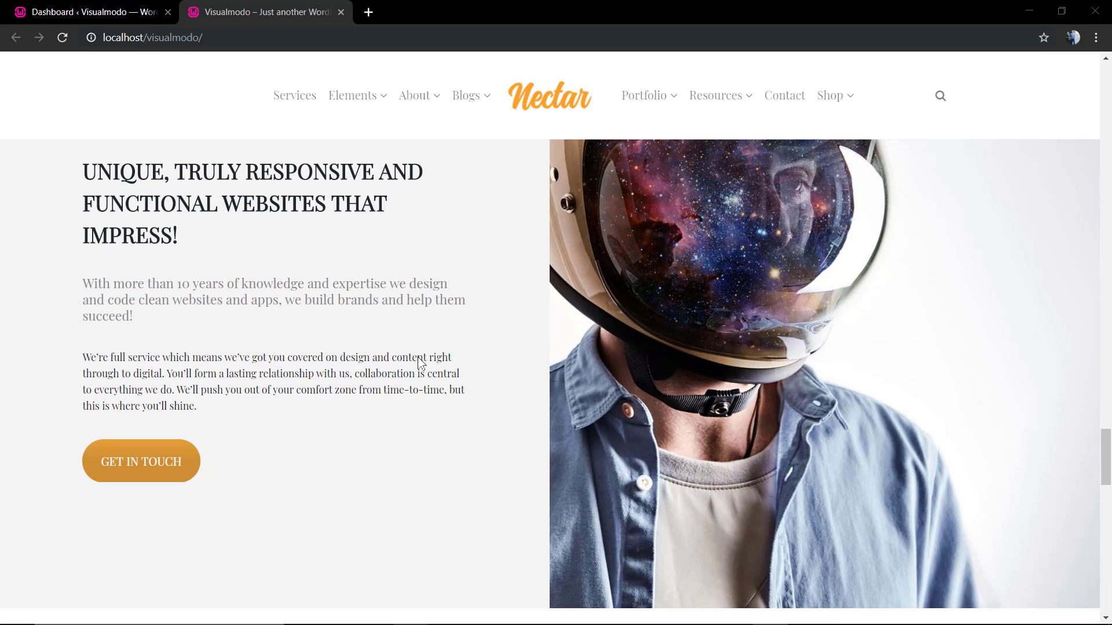
scroll(421, 364, up, 2)
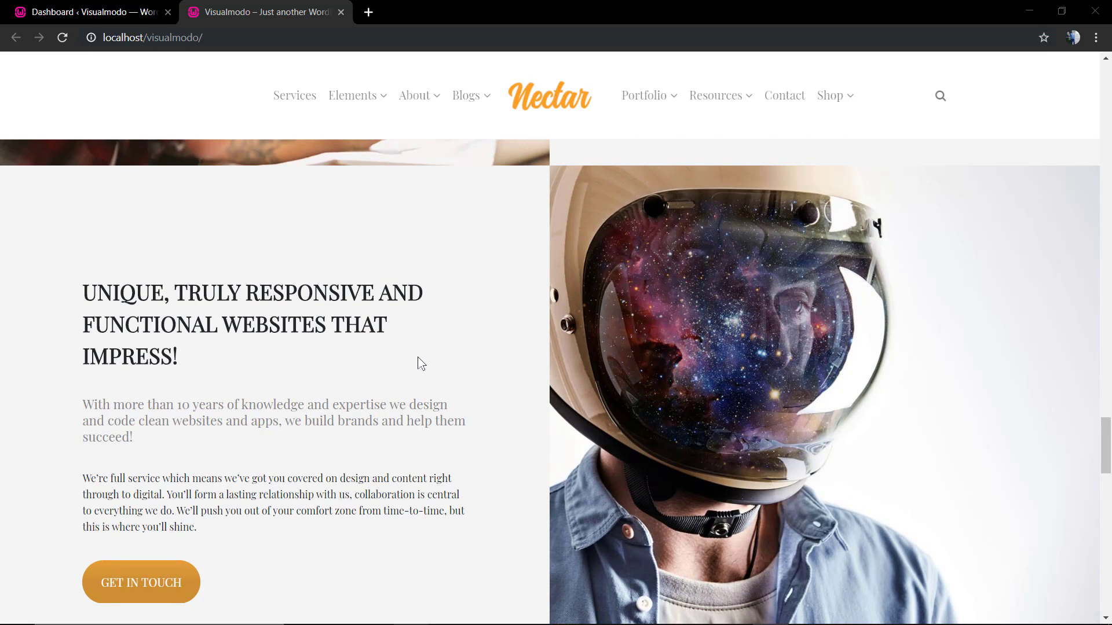
scroll(421, 364, up, 8)
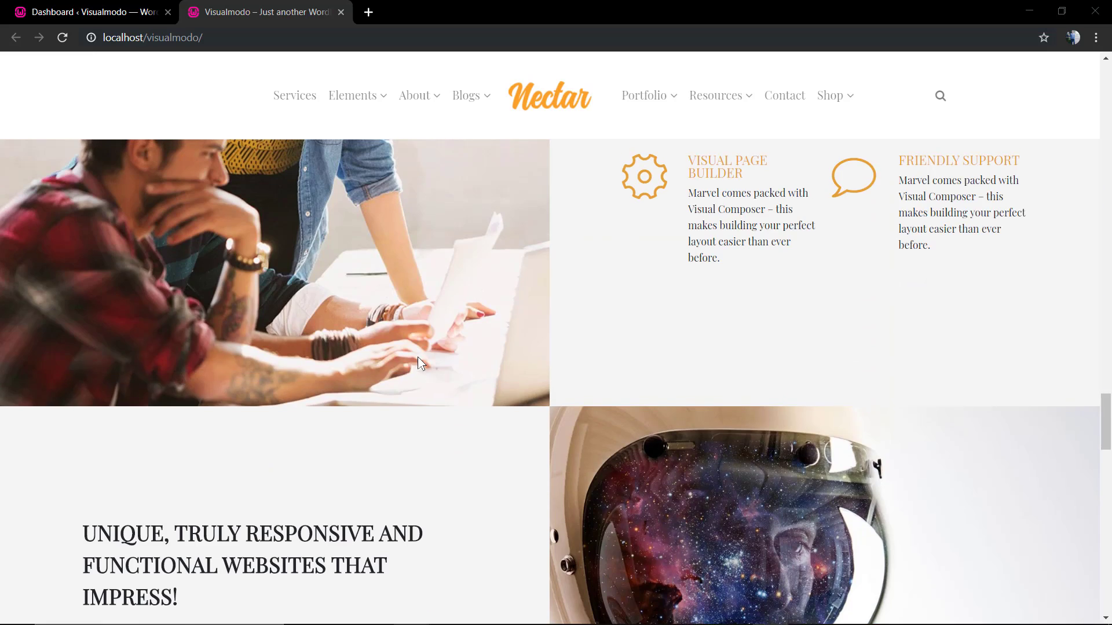
scroll(421, 364, down, 2)
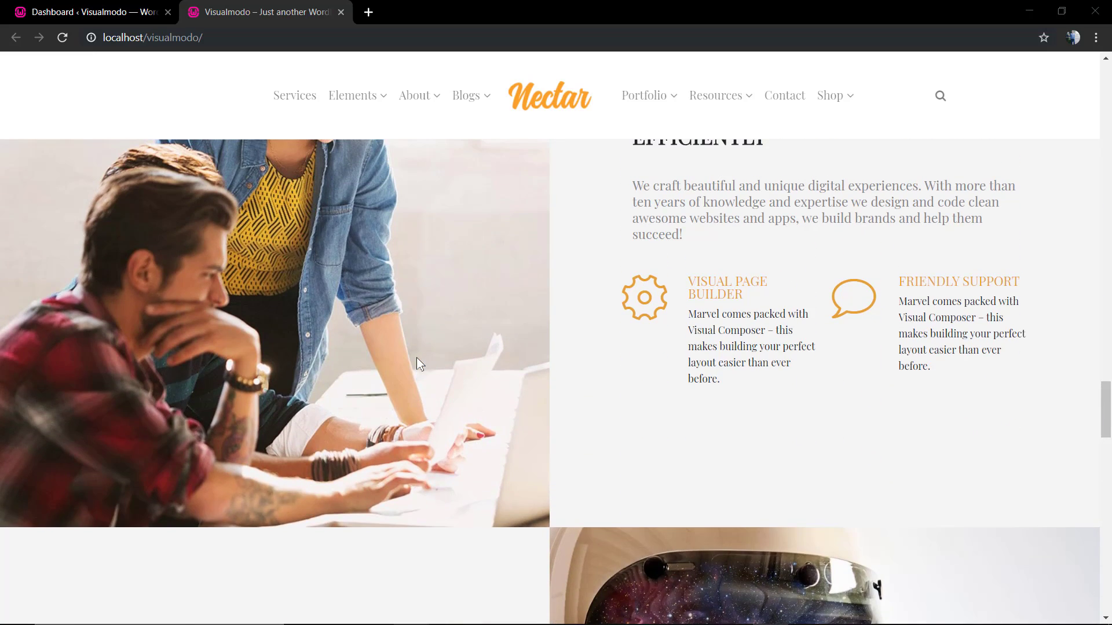
scroll(417, 362, up, 2)
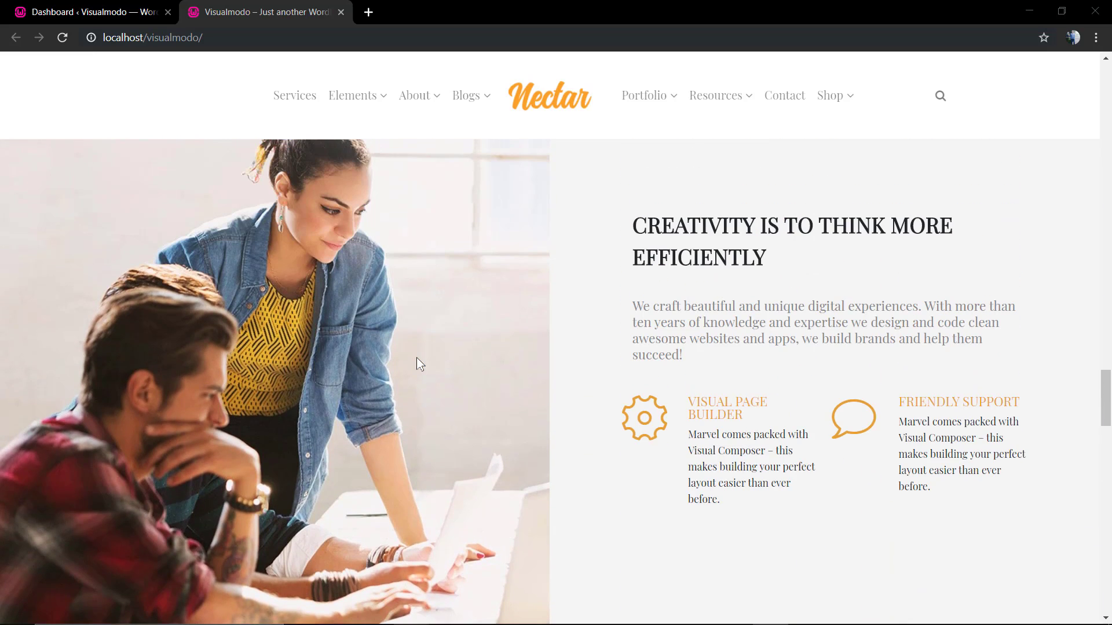
click(67, 11)
click(63, 264)
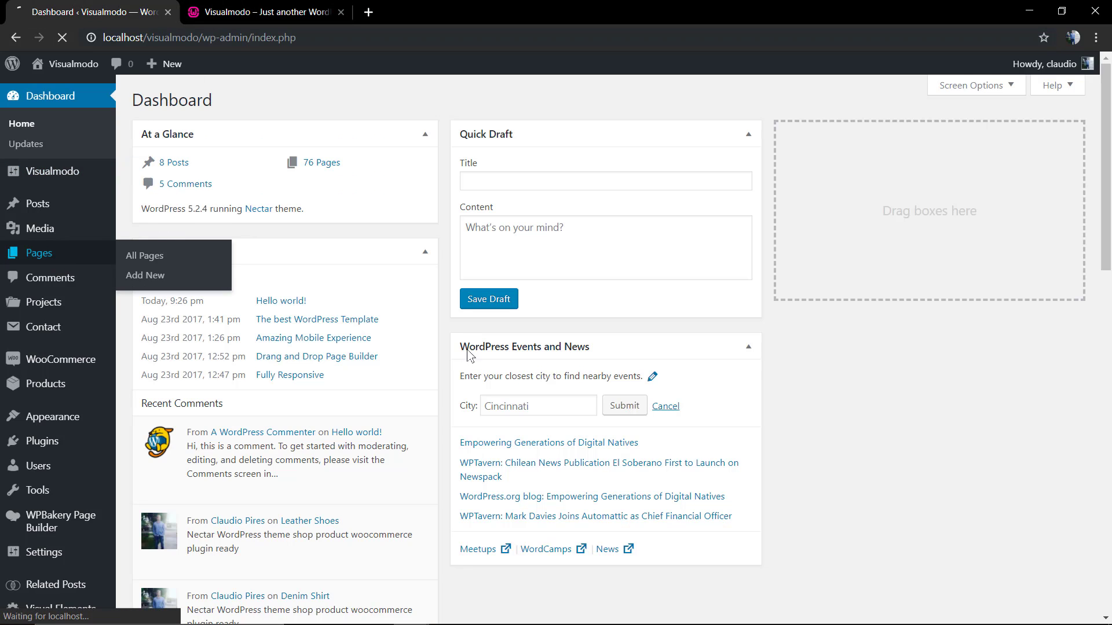
- Go to the second page of the Pages list and open the Home page for editing
scroll(449, 416, down, 10)
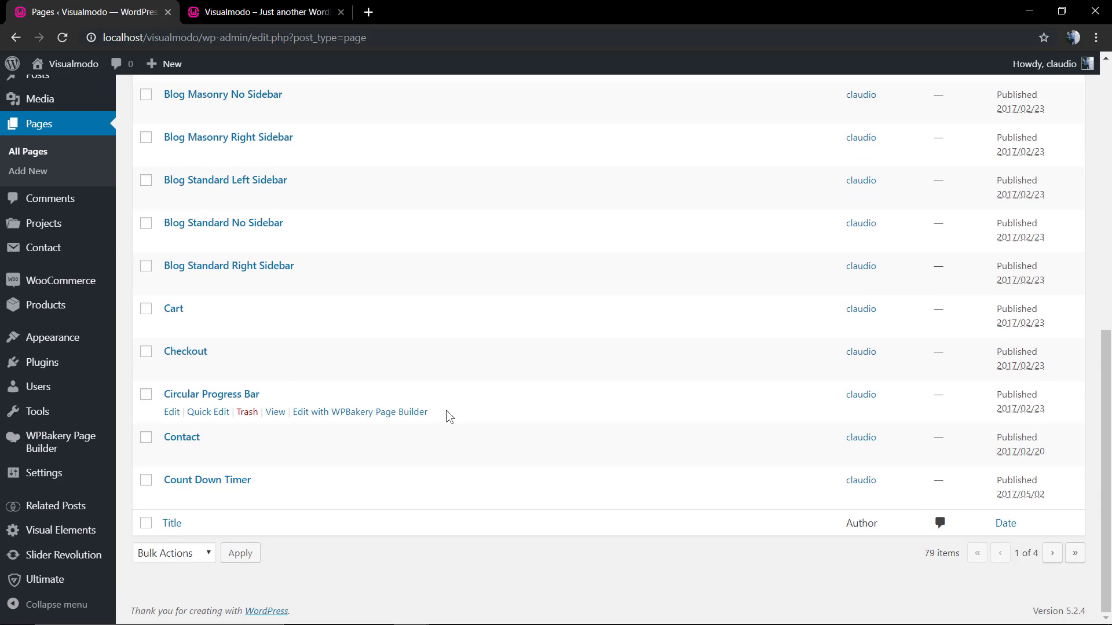
scroll(573, 367, up, 10)
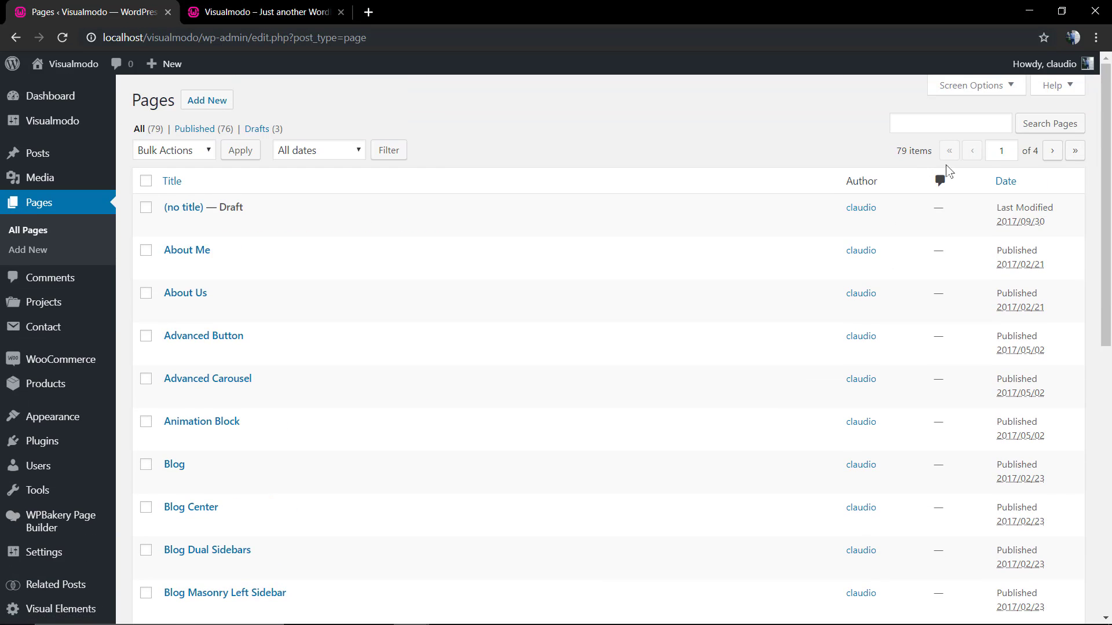
click(1053, 151)
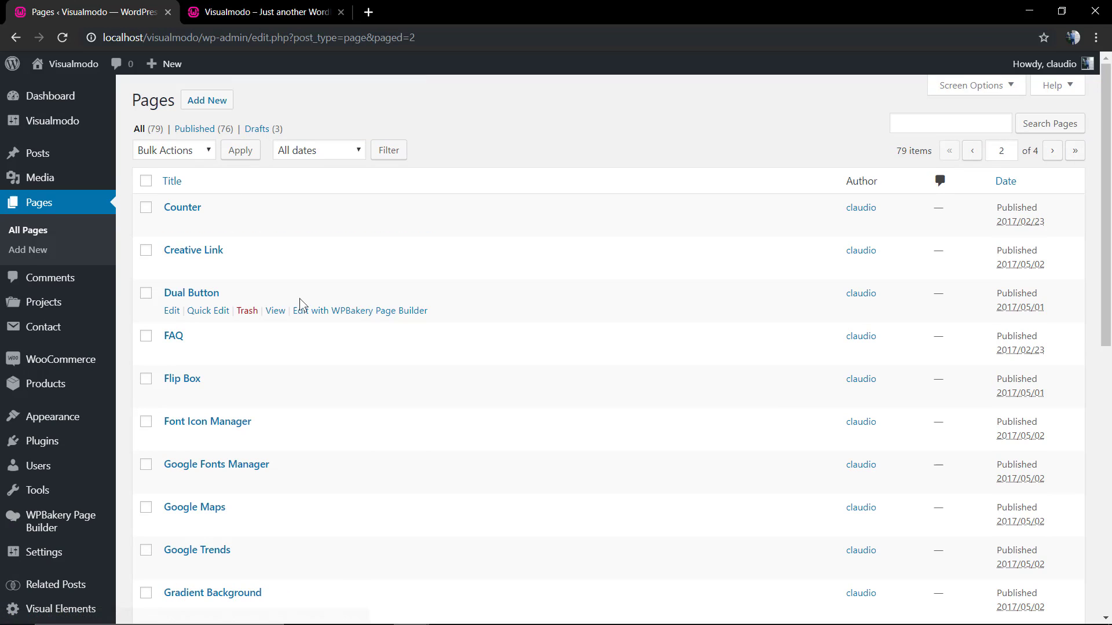
scroll(300, 303, down, 6)
click(173, 359)
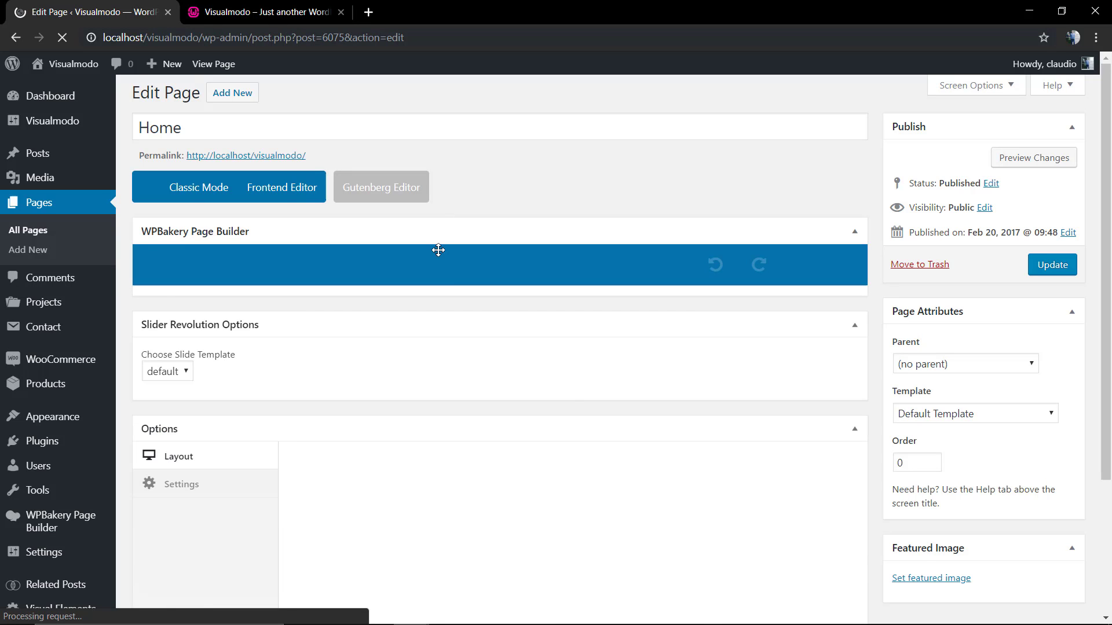
- Dismiss the welcome popup and inspect the image column's settings without changing anything
click(633, 217)
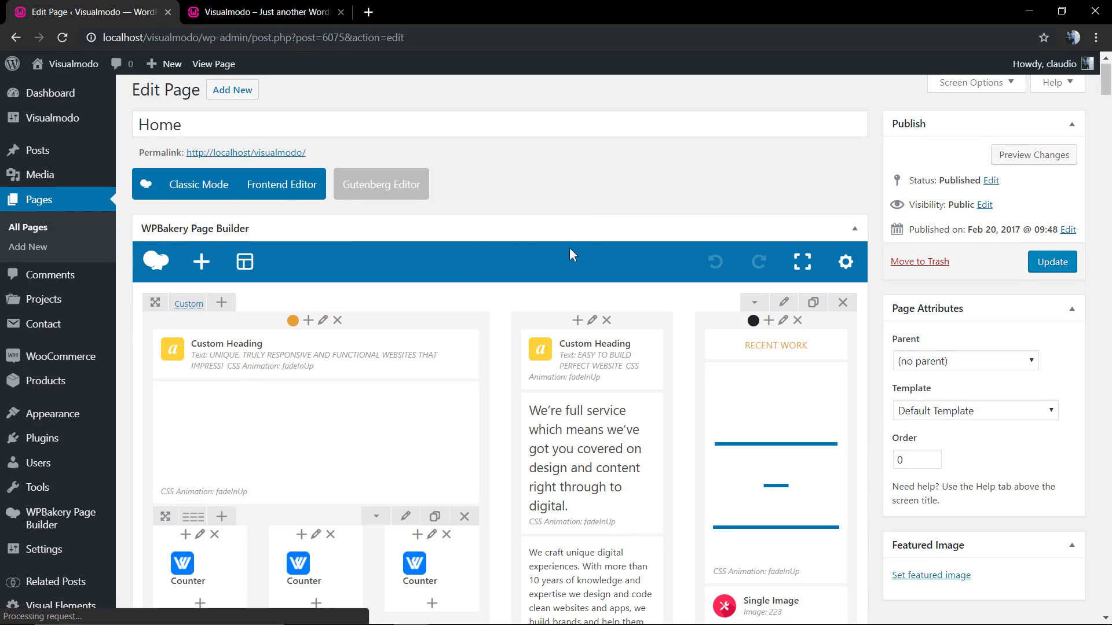
scroll(503, 262, down, 10)
scroll(497, 261, down, 15)
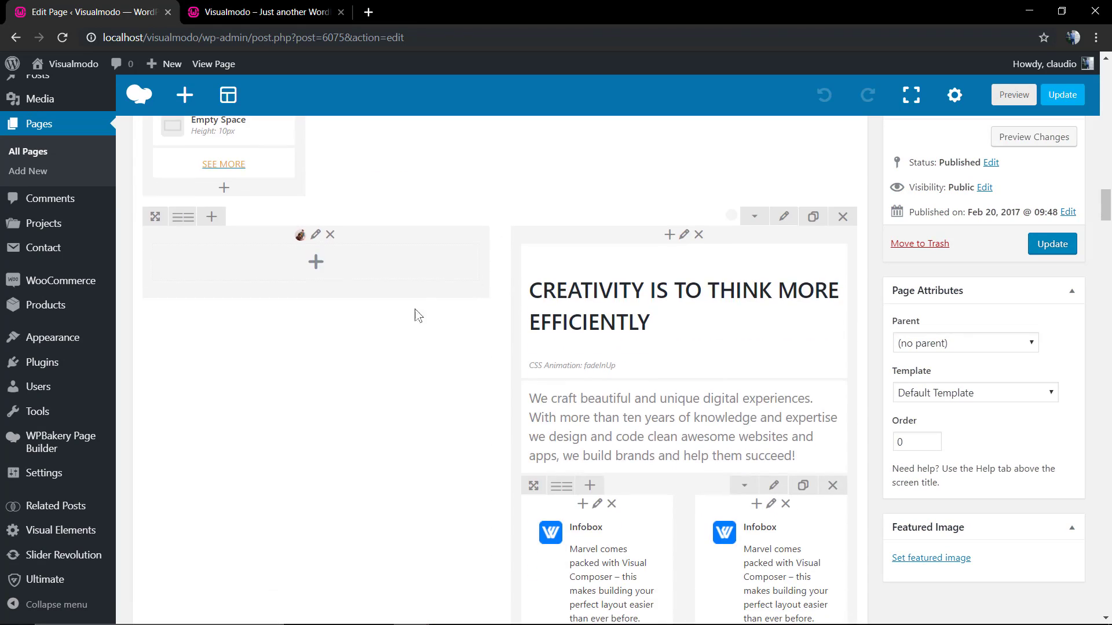
scroll(295, 362, up, 2)
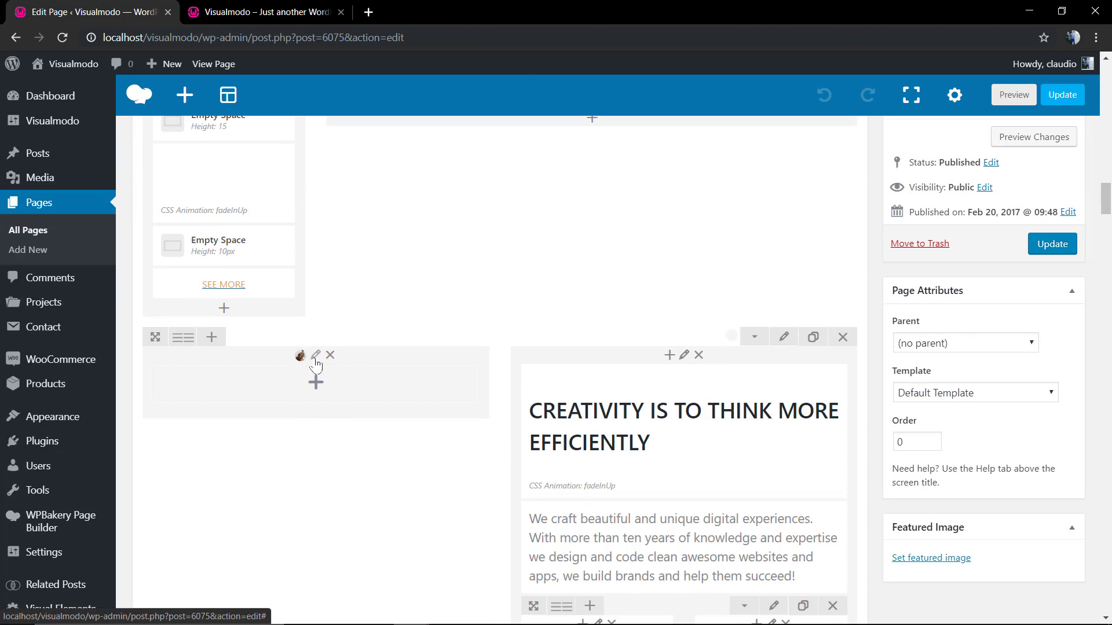
click(315, 355)
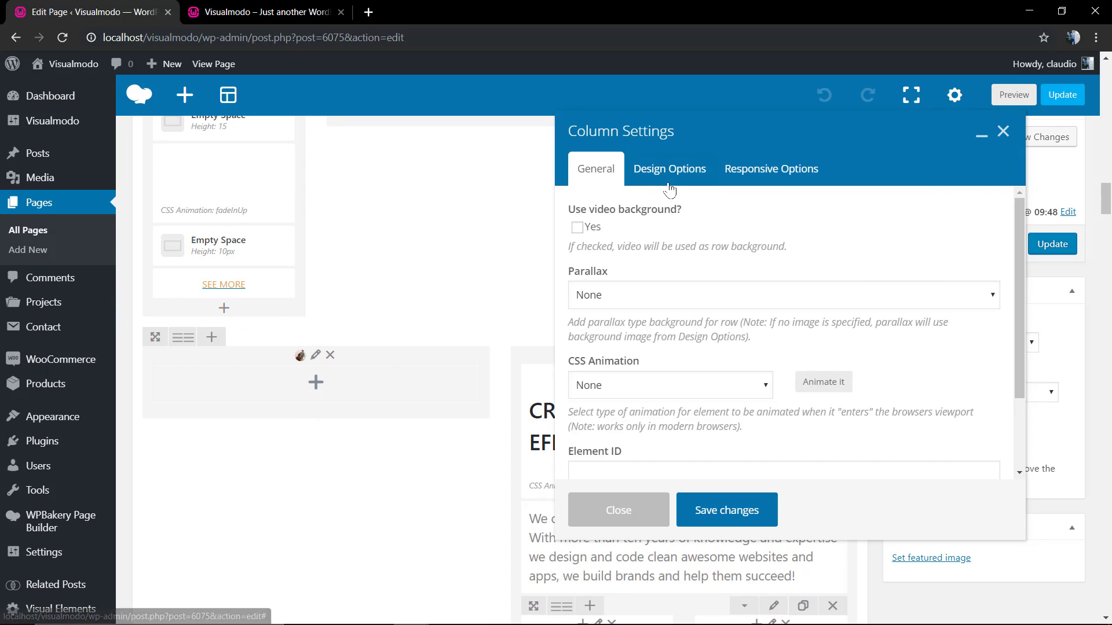
click(619, 510)
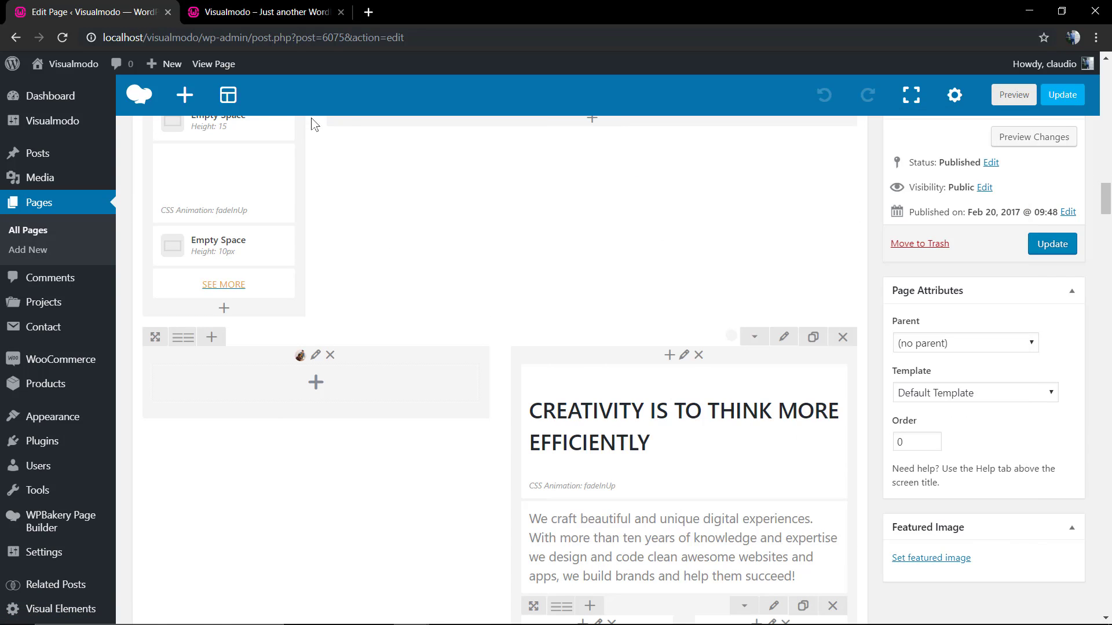
- Glance at the live site, then load the Home page in WPBakery's Frontend Editor
click(251, 14)
click(93, 12)
scroll(259, 272, up, 15)
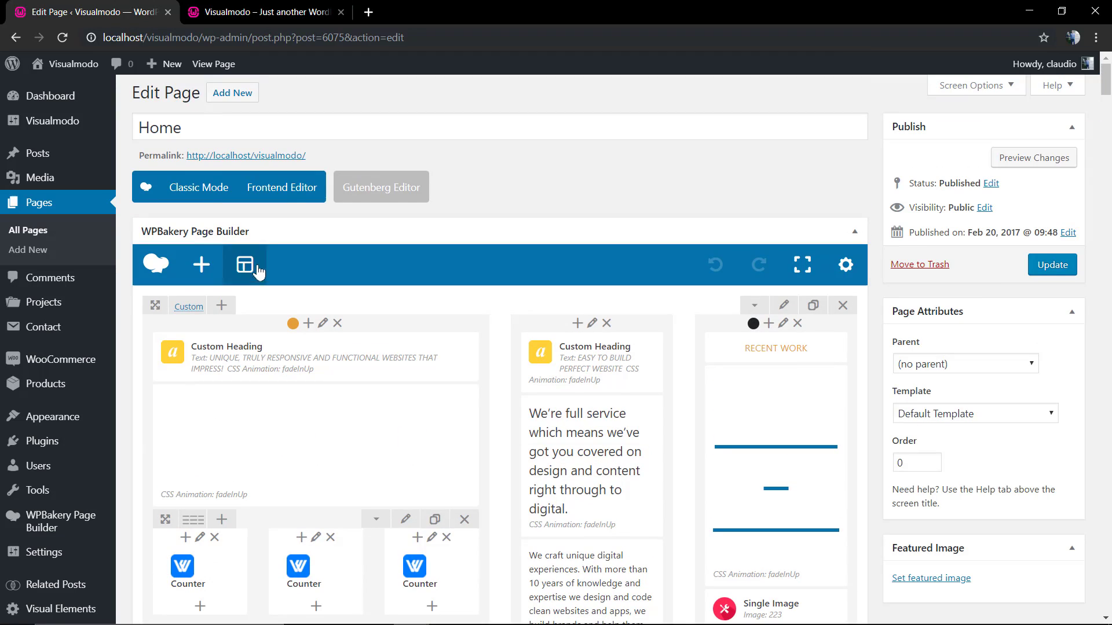
click(279, 187)
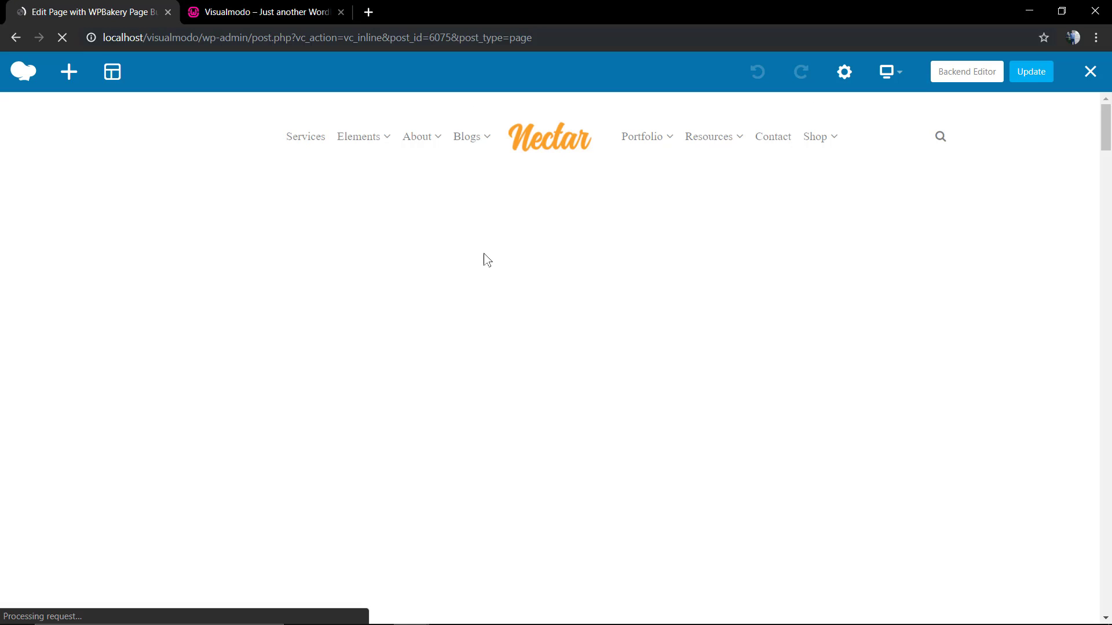
- Scroll the front-end editor to the 'Creativity is to think more efficiently' section and its photo column
scroll(480, 308, down, 7)
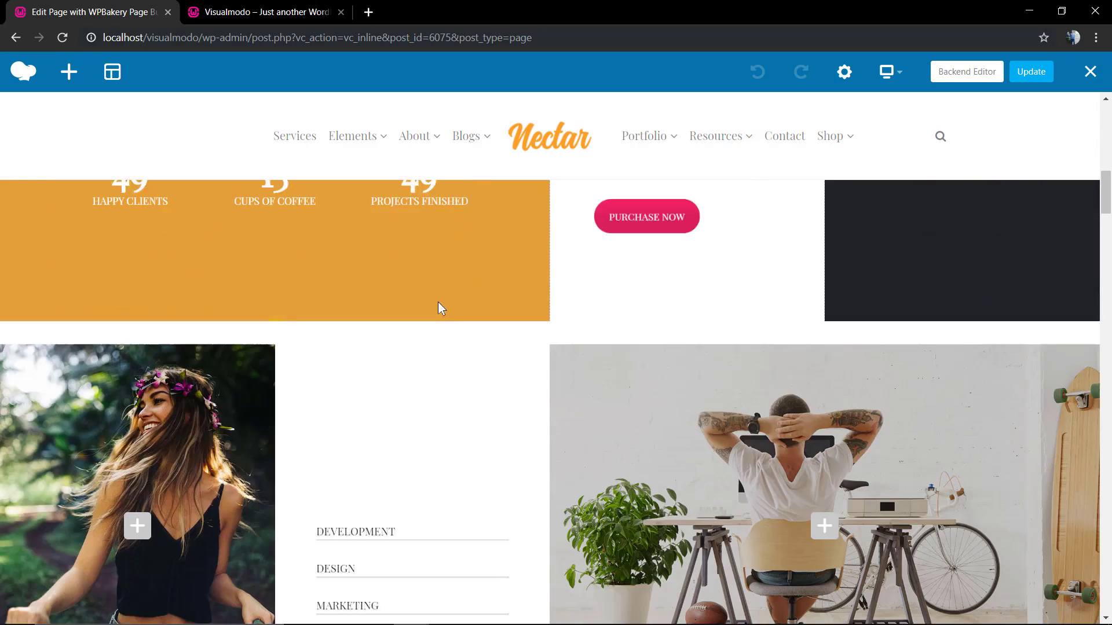
scroll(432, 311, down, 15)
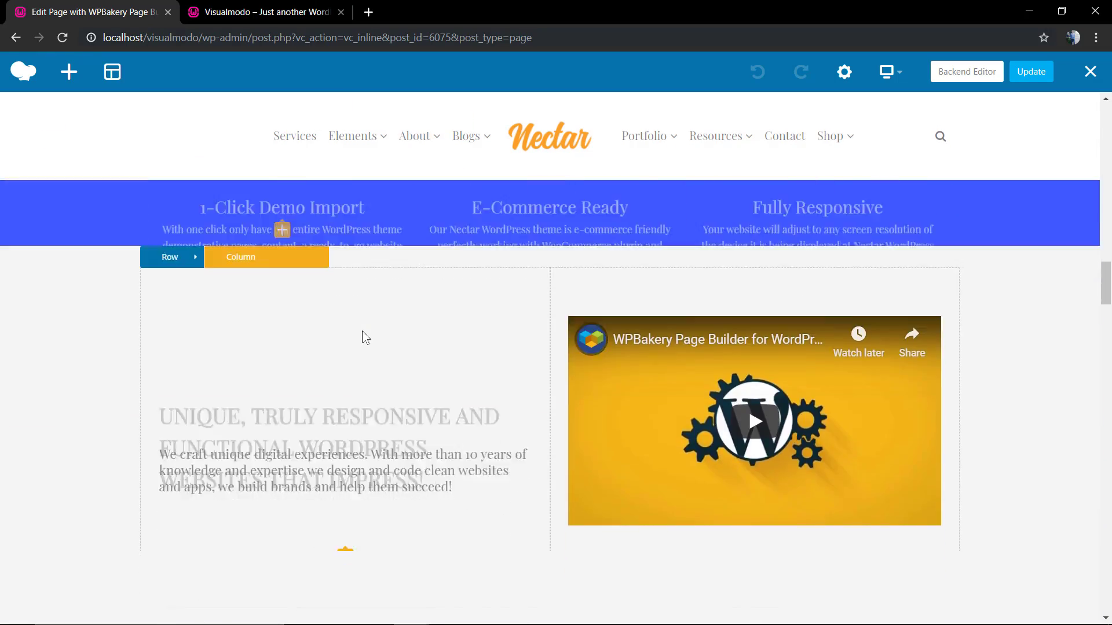
scroll(362, 334, down, 15)
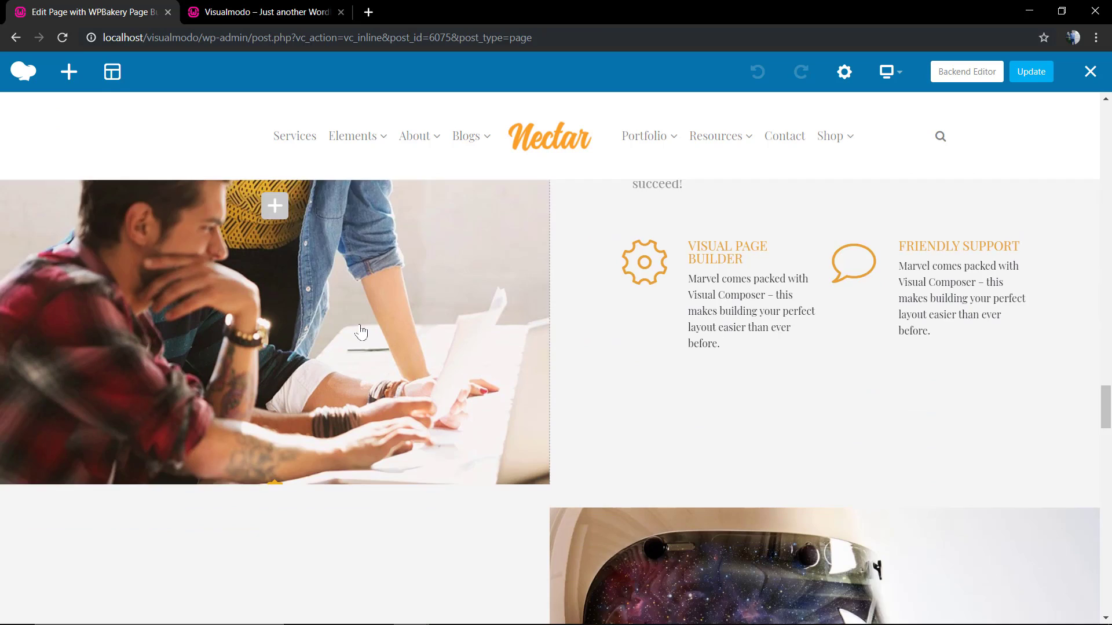
scroll(361, 332, up, 5)
scroll(359, 348, down, 2)
scroll(362, 347, up, 4)
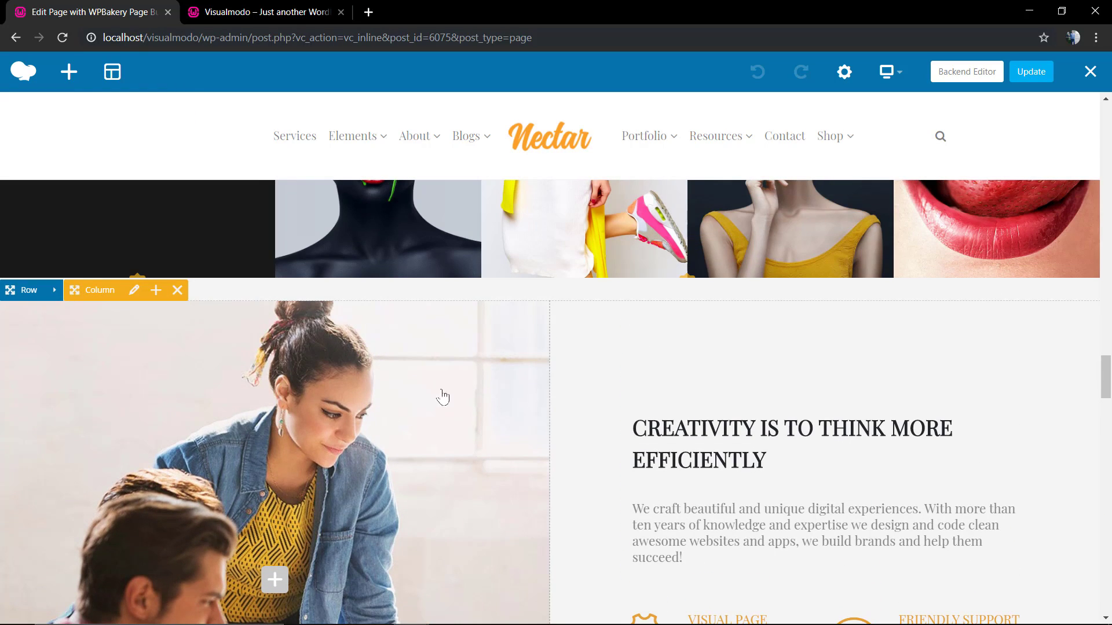
scroll(509, 384, down, 8)
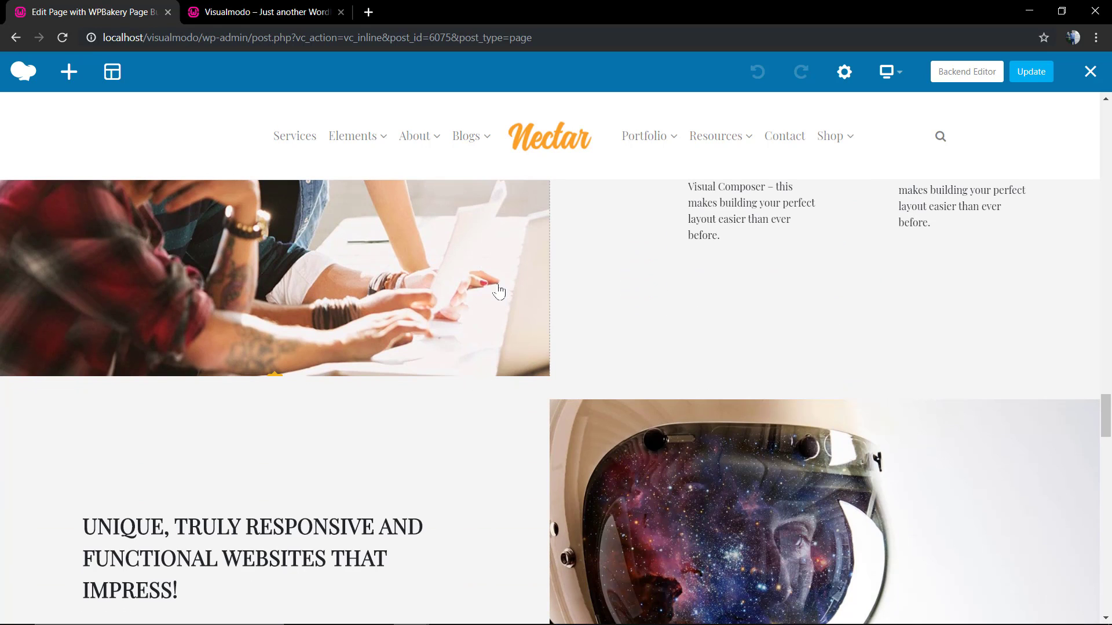
scroll(499, 291, up, 6)
- Switch the front-end editor to mobile phone preview and scroll through the home page layout
mouse_move(881, 87)
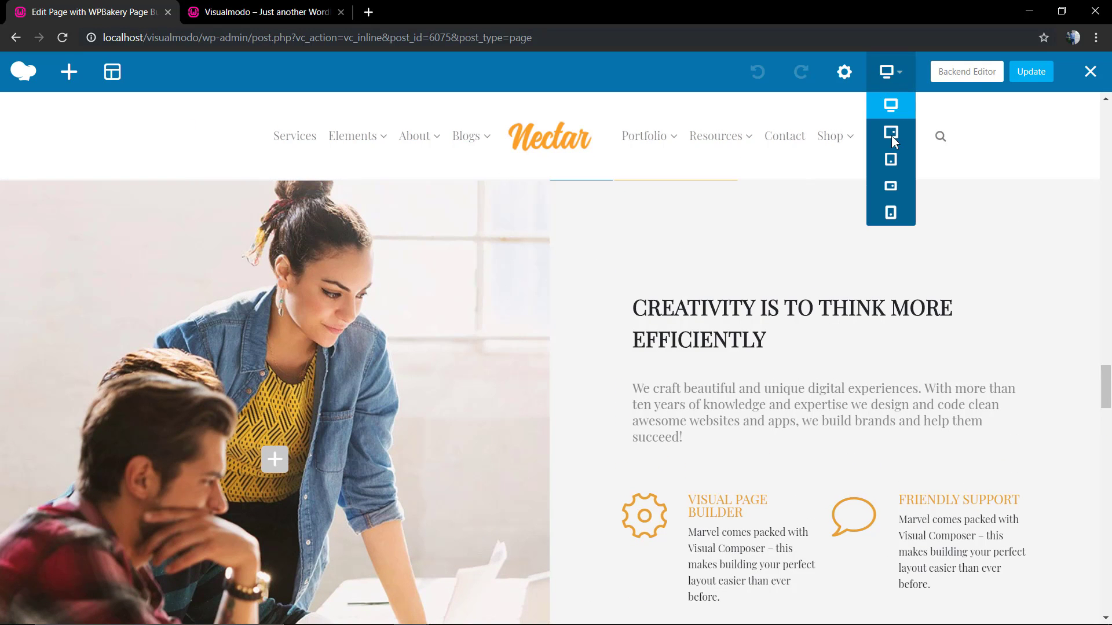
click(891, 213)
scroll(548, 292, down, 5)
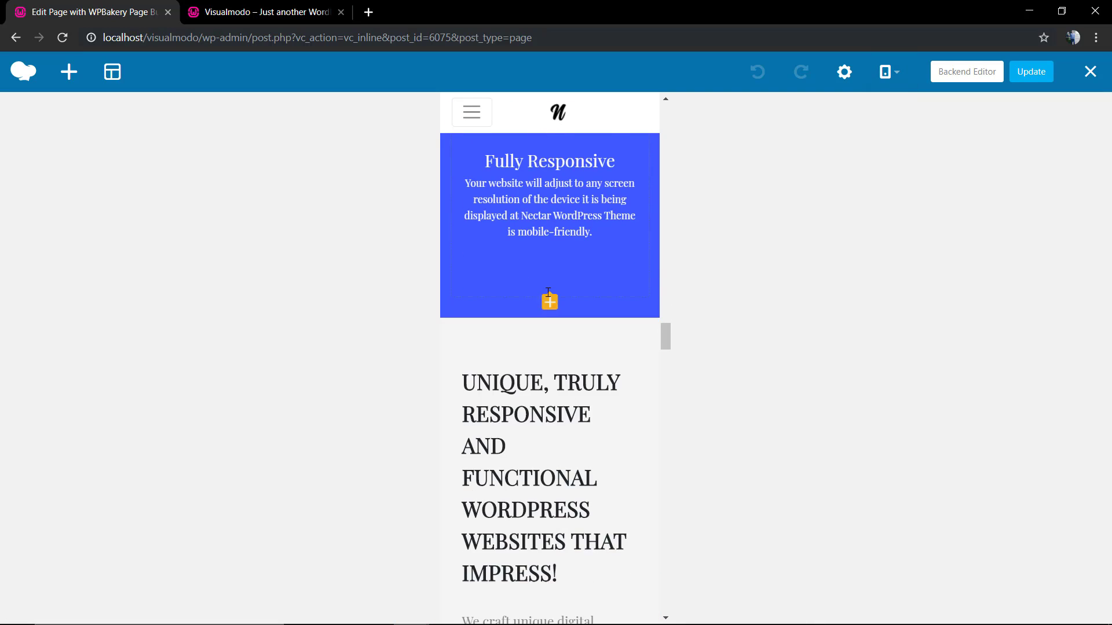
scroll(548, 292, down, 15)
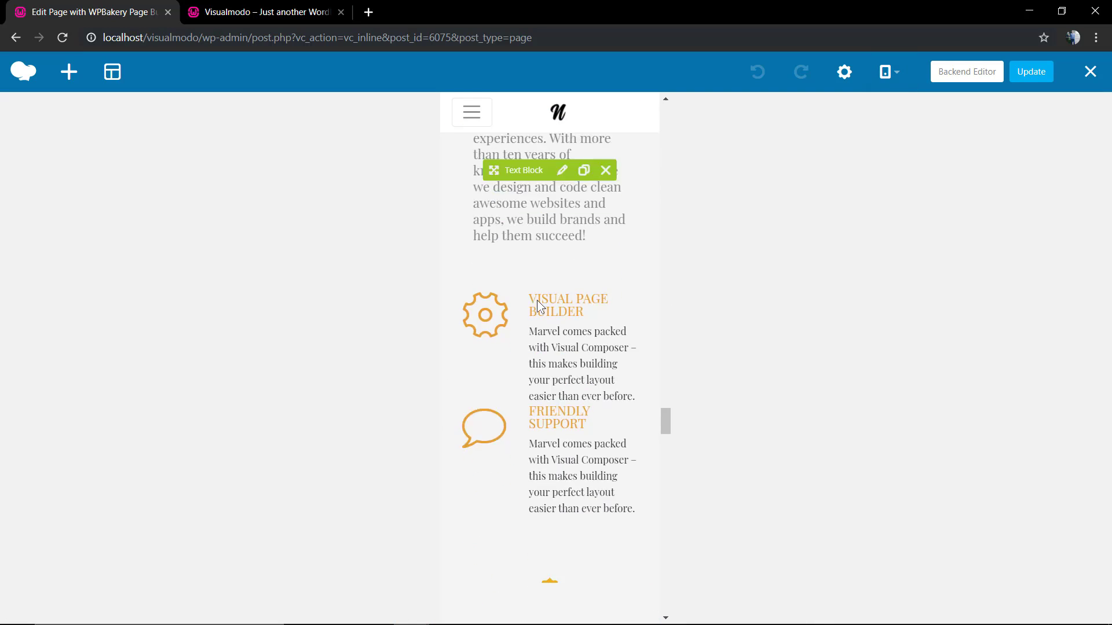
scroll(537, 305, down, 14)
scroll(528, 332, up, 7)
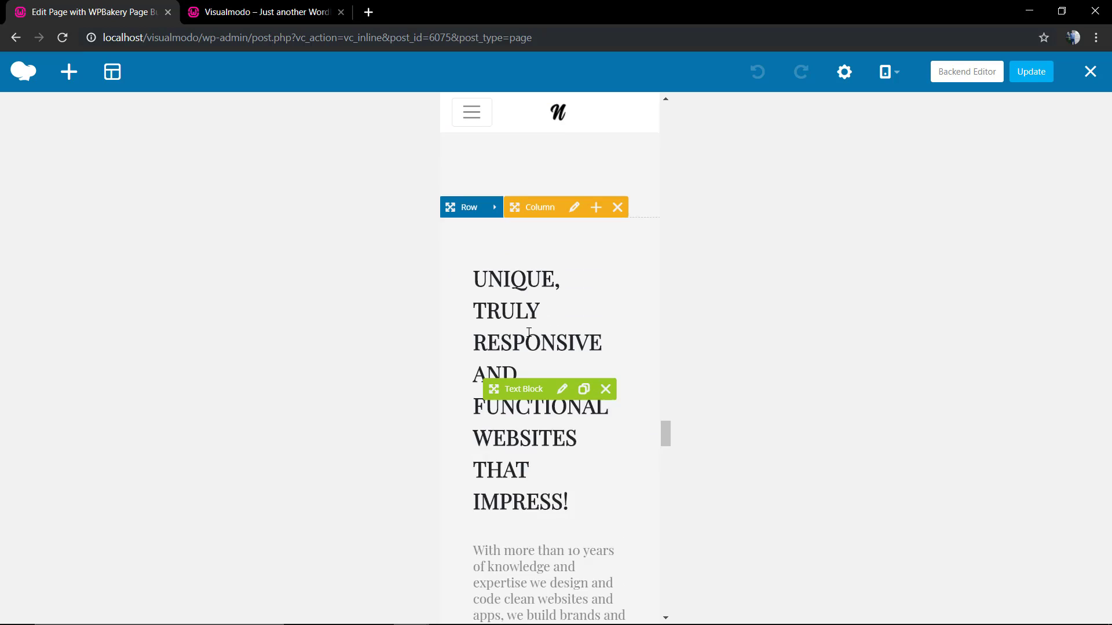
scroll(528, 331, up, 6)
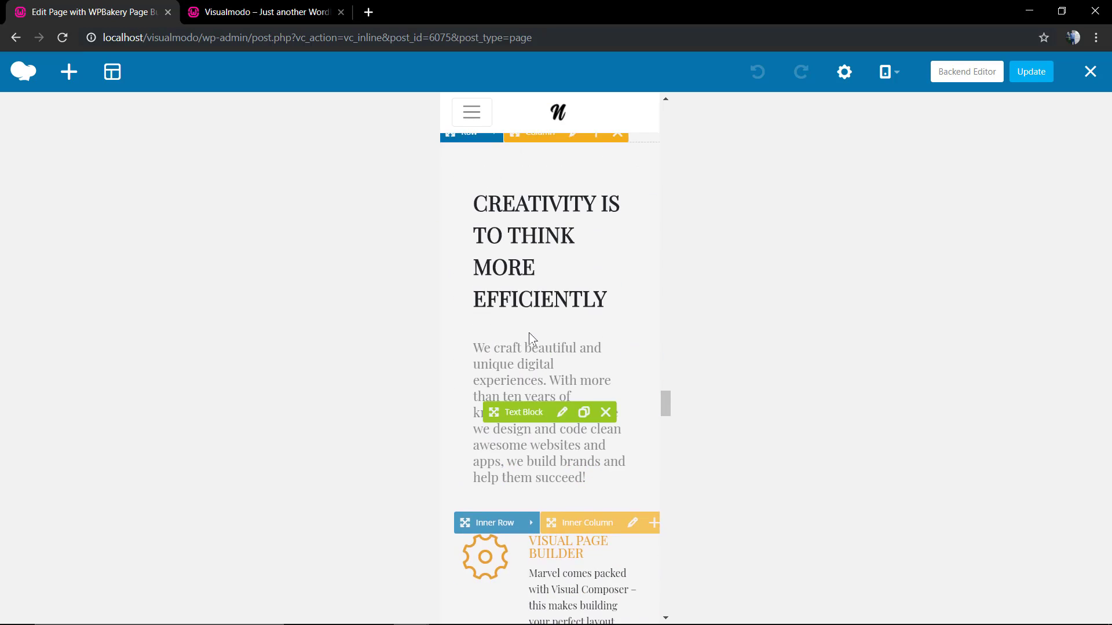
scroll(529, 333, up, 6)
scroll(536, 272, down, 3)
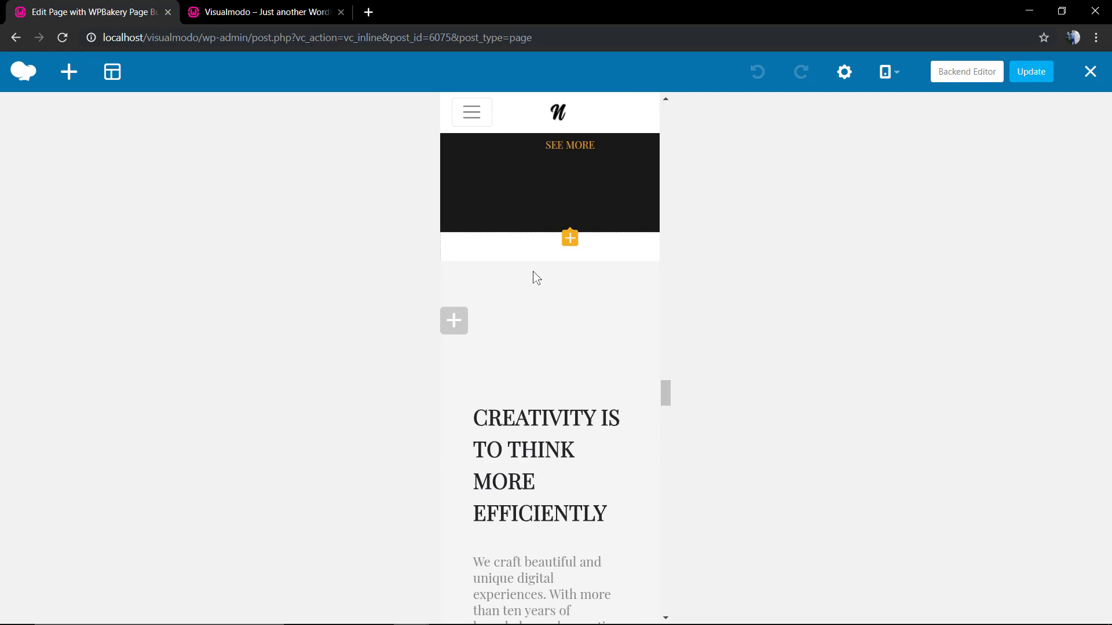
scroll(536, 279, down, 16)
scroll(531, 275, up, 6)
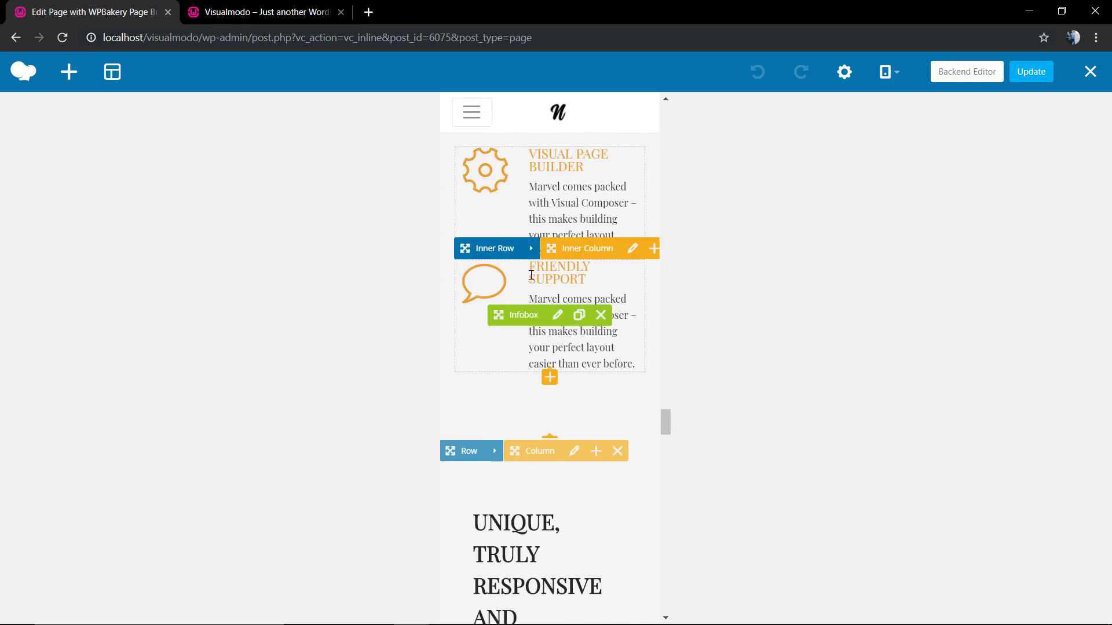
scroll(531, 275, up, 3)
- Switch to the live home page tab and open Chrome DevTools via Inspect
click(226, 10)
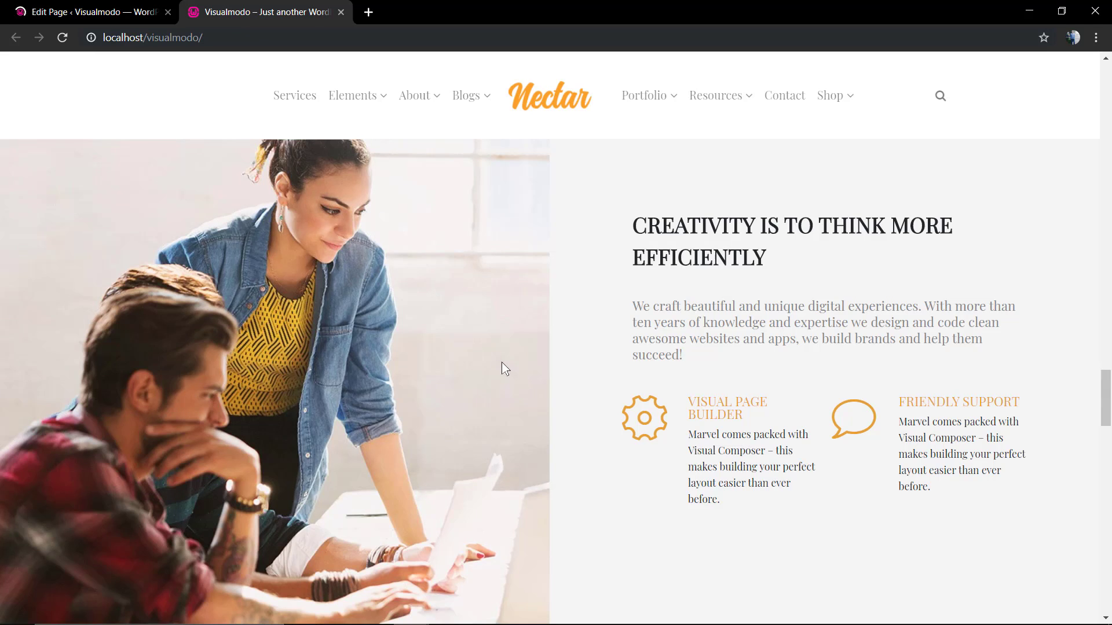
scroll(502, 365, down, 6)
scroll(500, 370, up, 2)
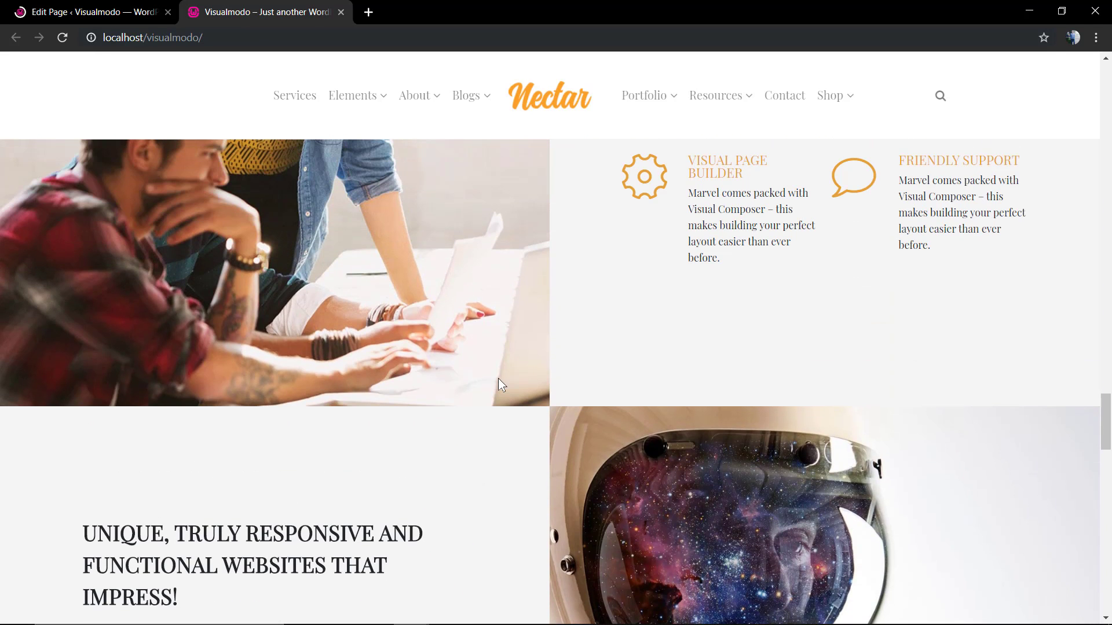
right_click(559, 330)
click(602, 487)
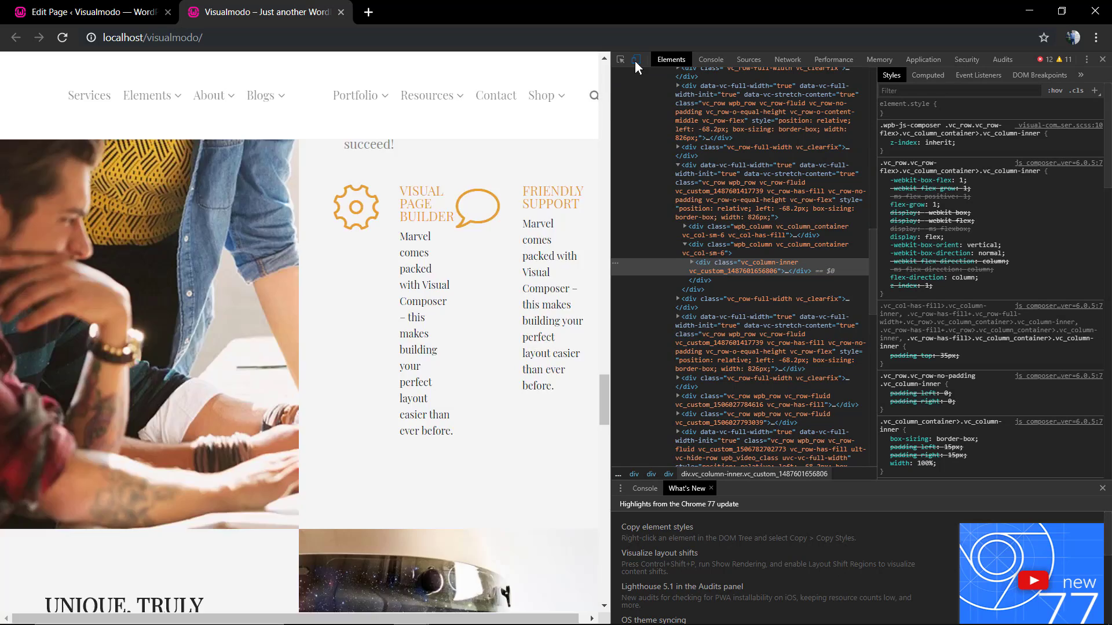
- Turn on the device toolbar and scroll the home page at 400-pixel mobile width
click(636, 59)
scroll(397, 349, down, 20)
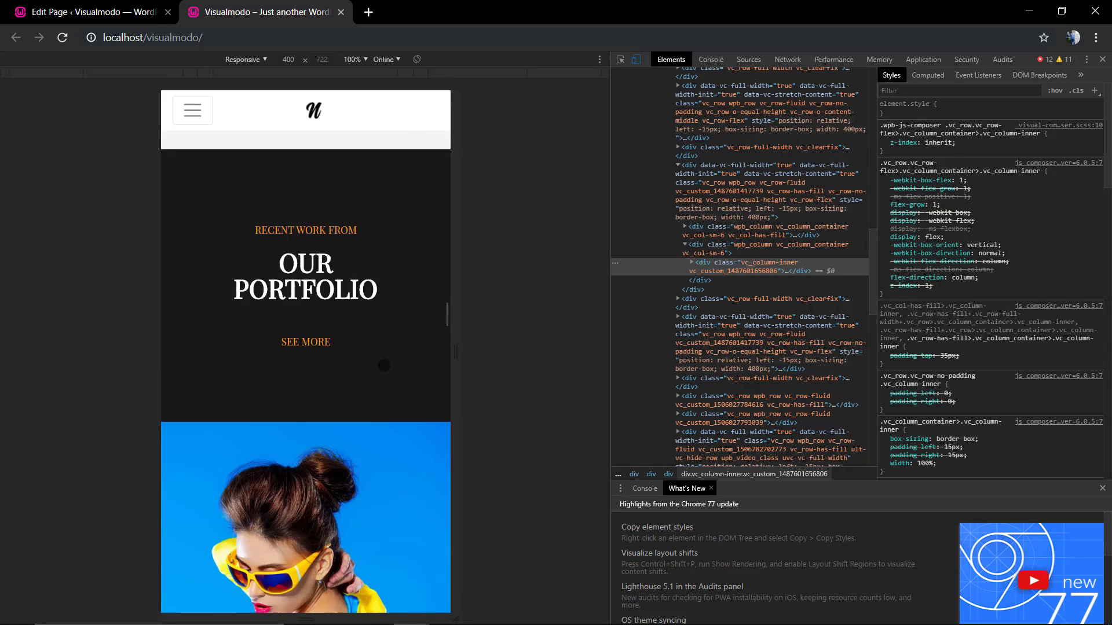
scroll(383, 364, down, 20)
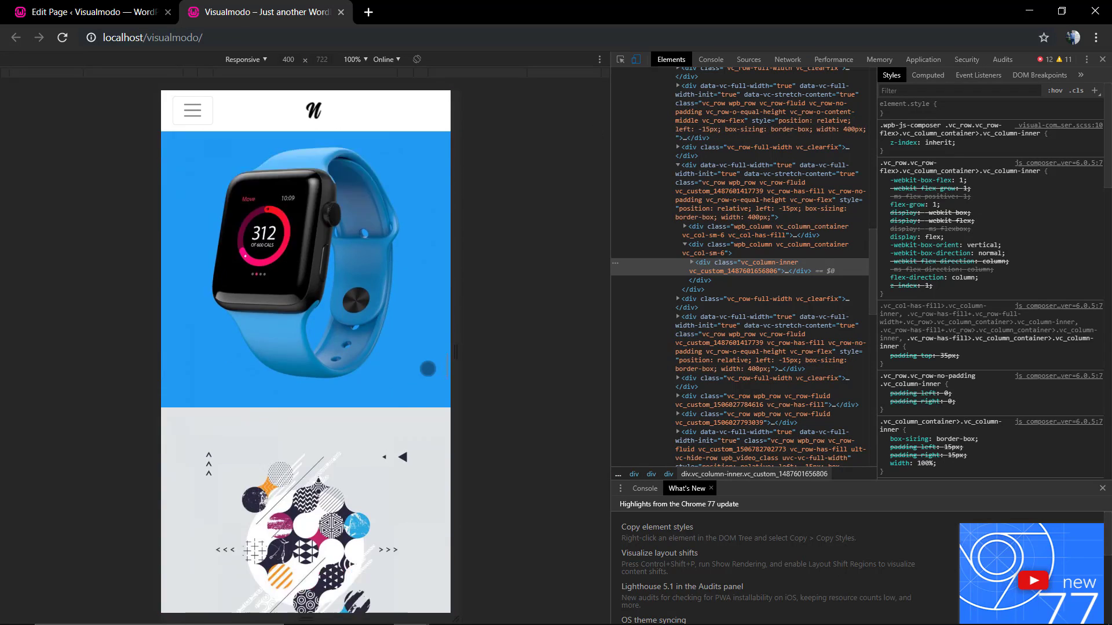
scroll(423, 372, up, 15)
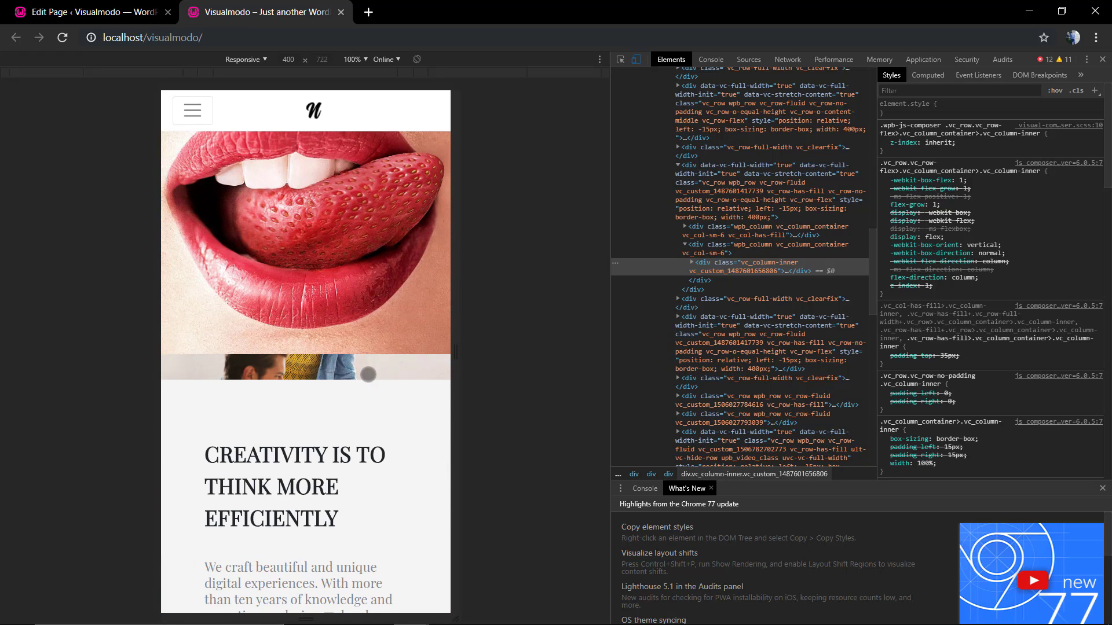
scroll(342, 365, down, 12)
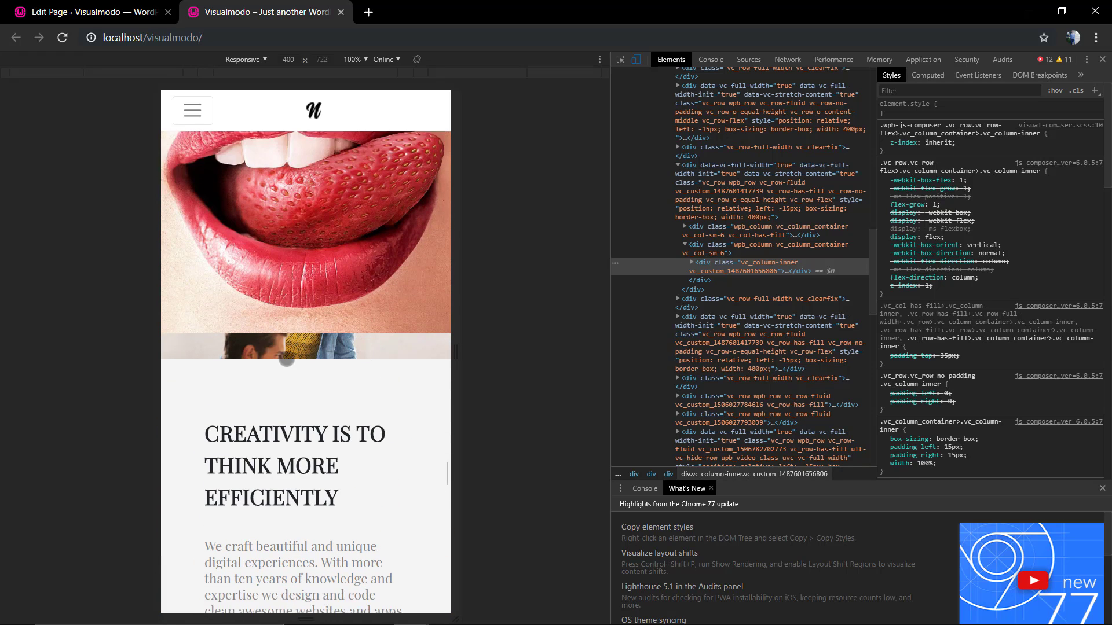
scroll(296, 364, down, 2)
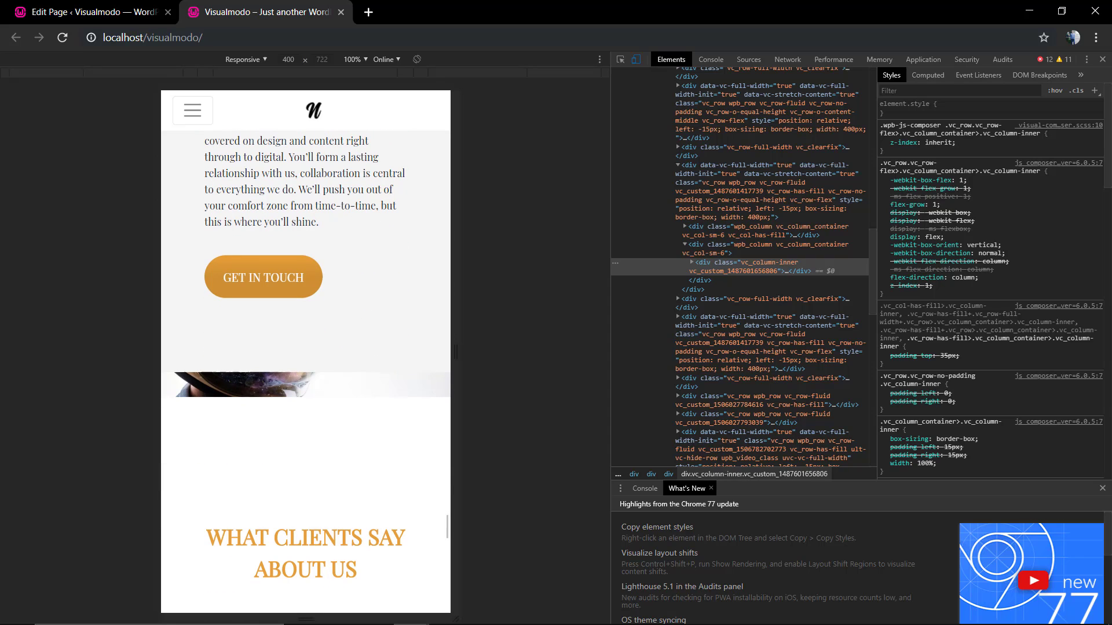
scroll(293, 472, up, 14)
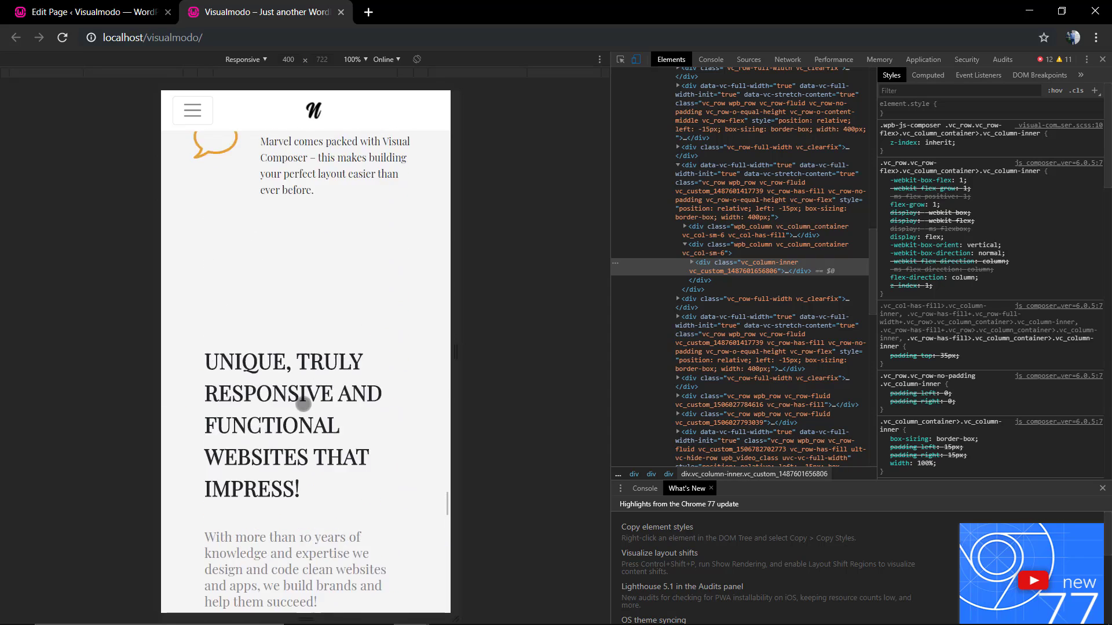
- Return the page to desktop width and close DevTools
click(636, 59)
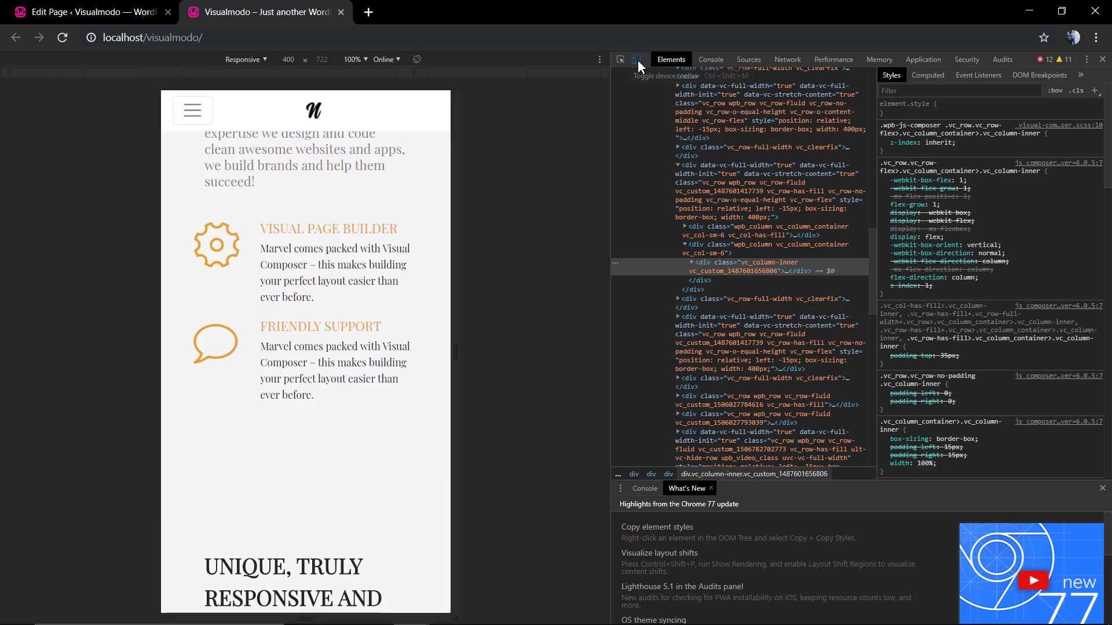
scroll(479, 315, down, 10)
scroll(479, 314, up, 15)
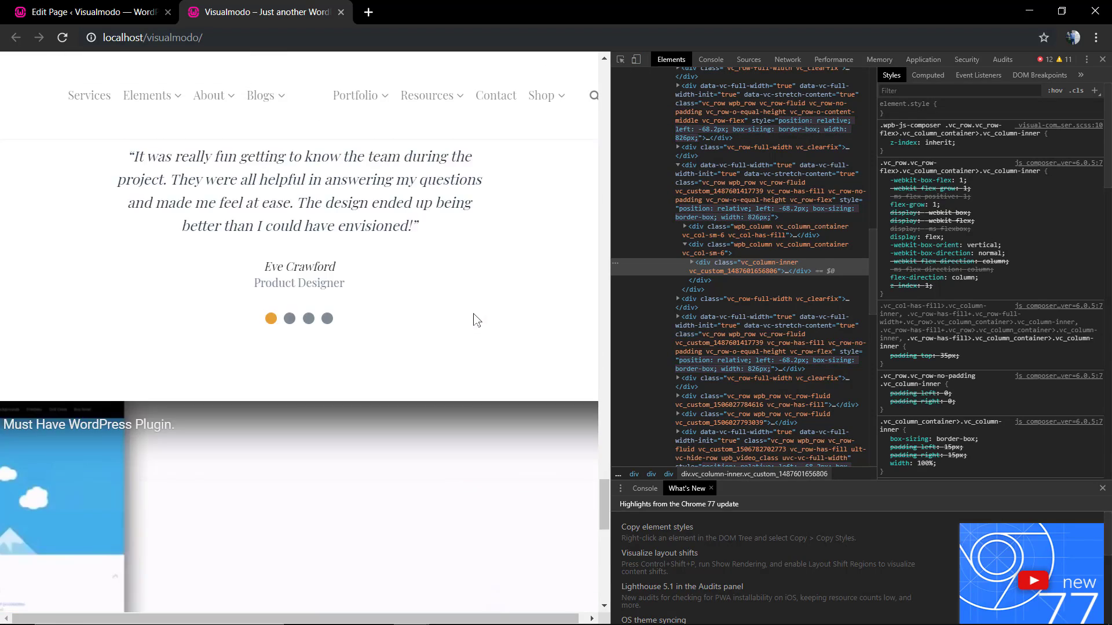
scroll(408, 377, up, 11)
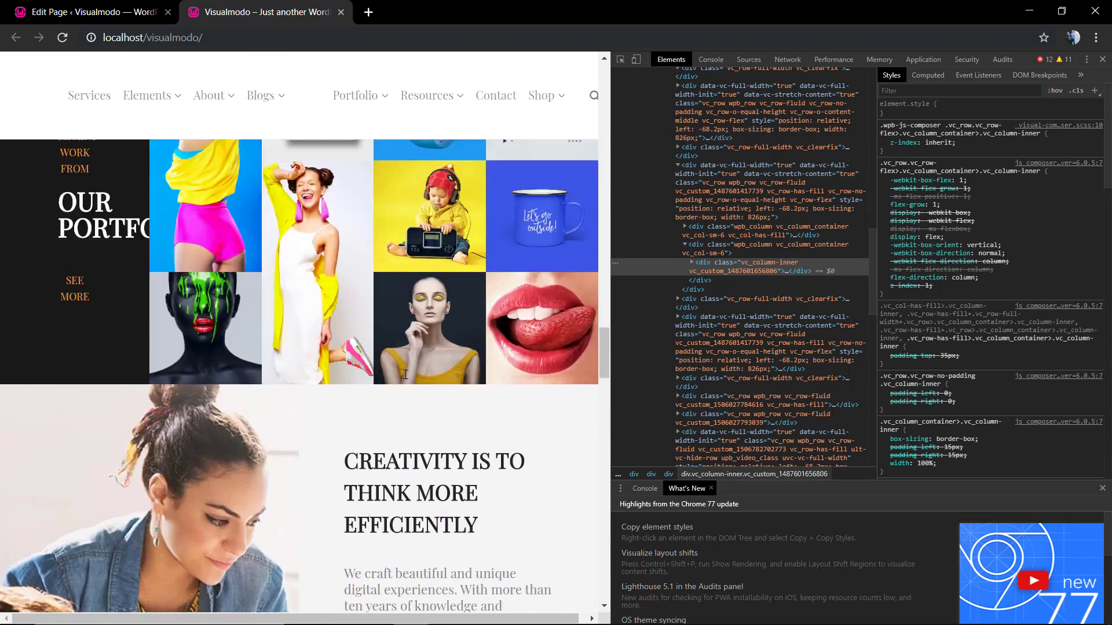
scroll(404, 374, down, 5)
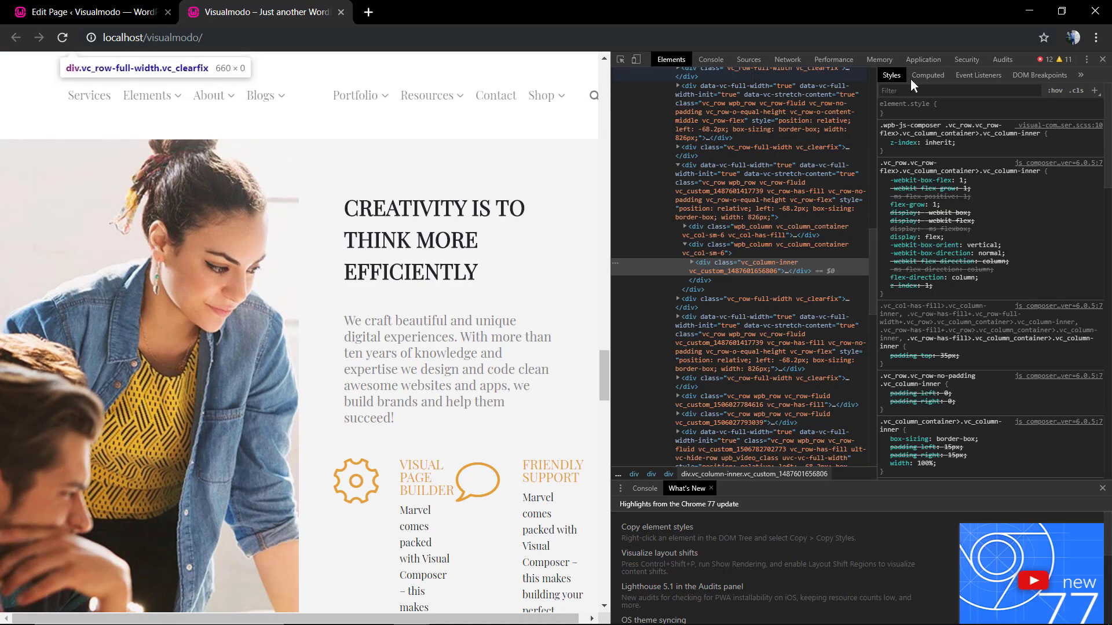
click(1103, 60)
scroll(561, 355, up, 5)
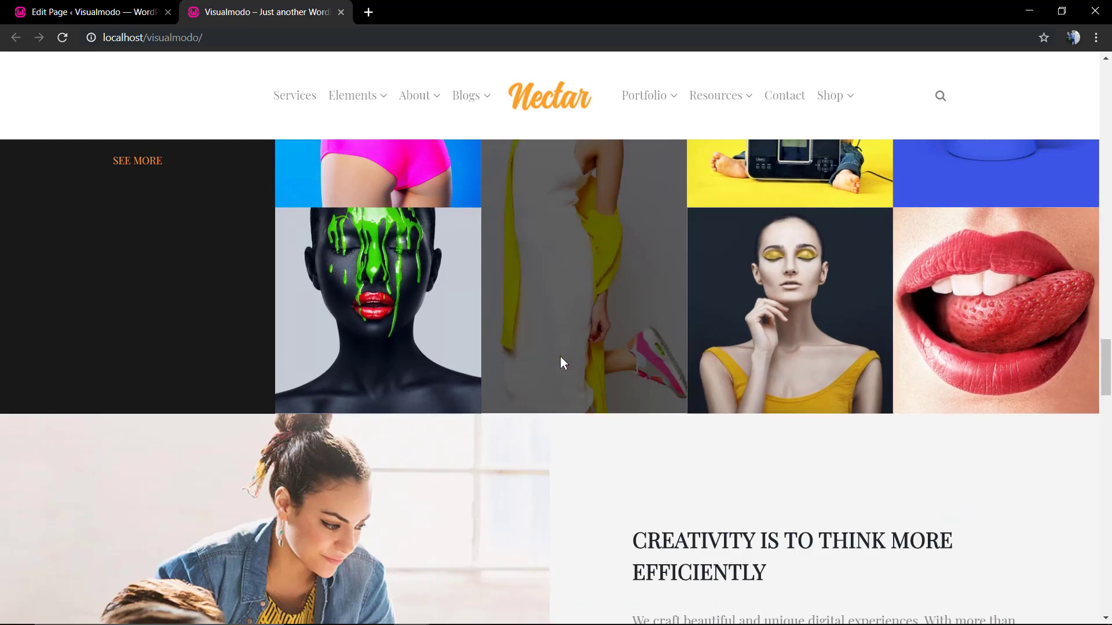
scroll(550, 371, down, 10)
scroll(454, 409, up, 5)
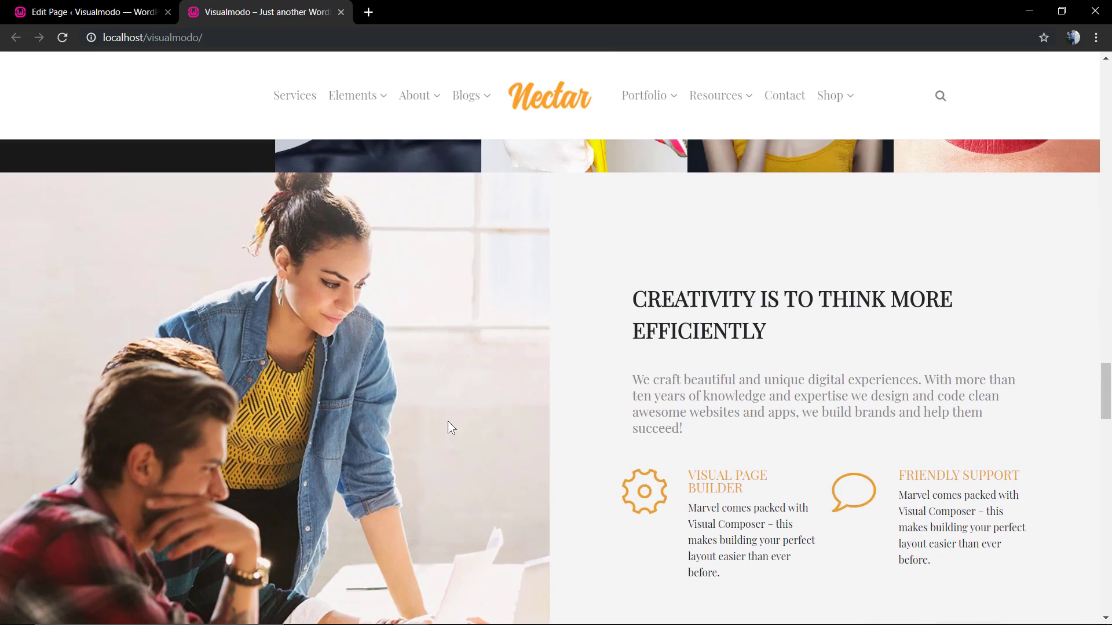
scroll(451, 427, down, 2)
click(97, 13)
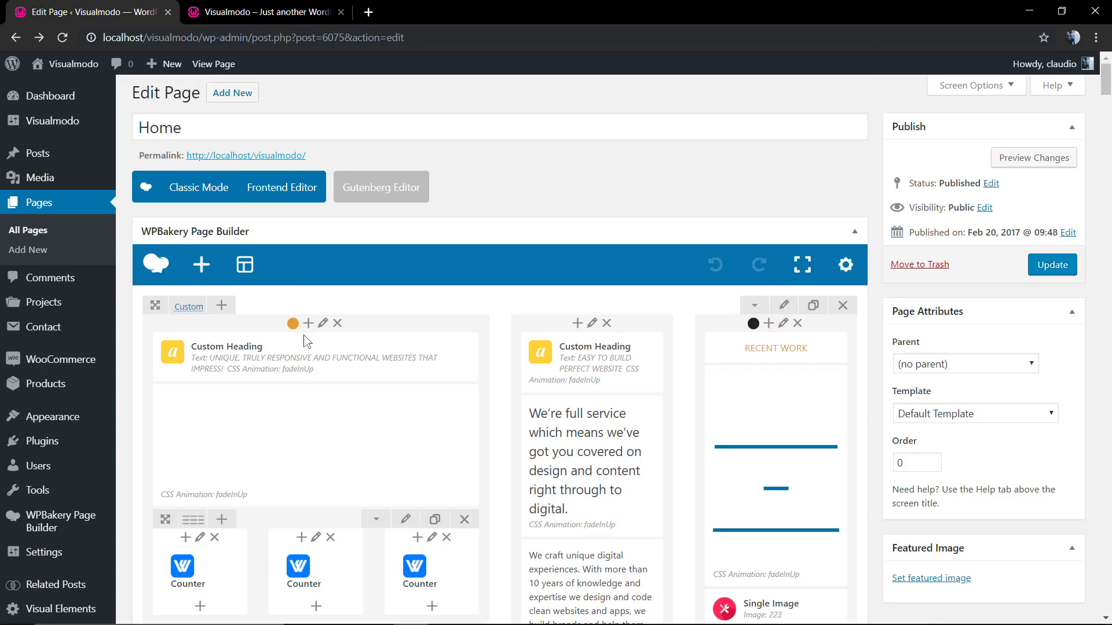
scroll(309, 345, down, 15)
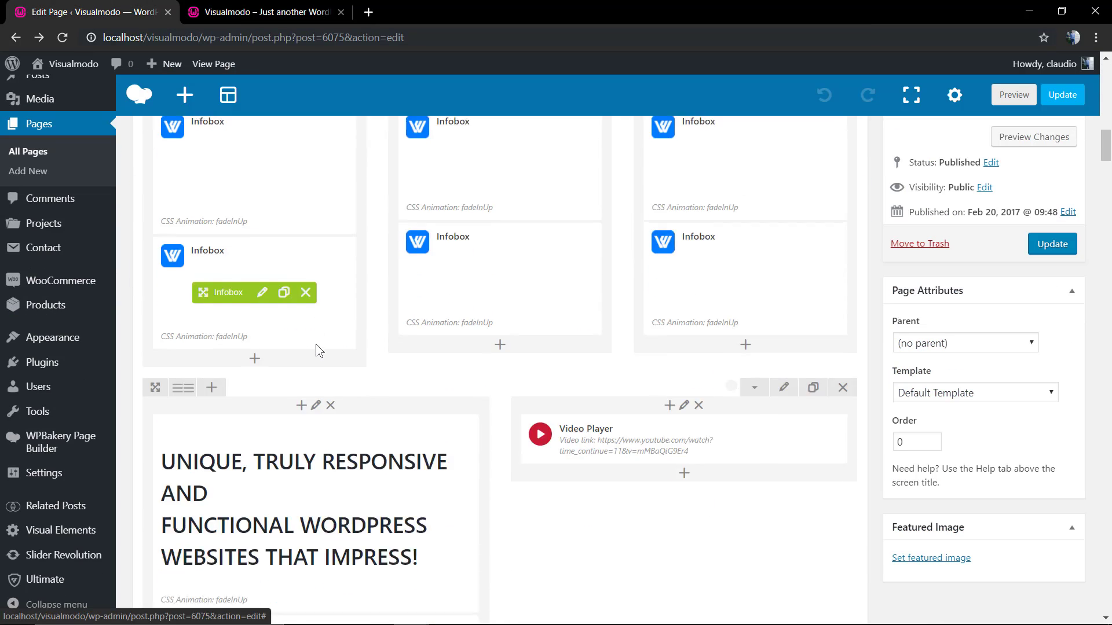
scroll(315, 350, down, 10)
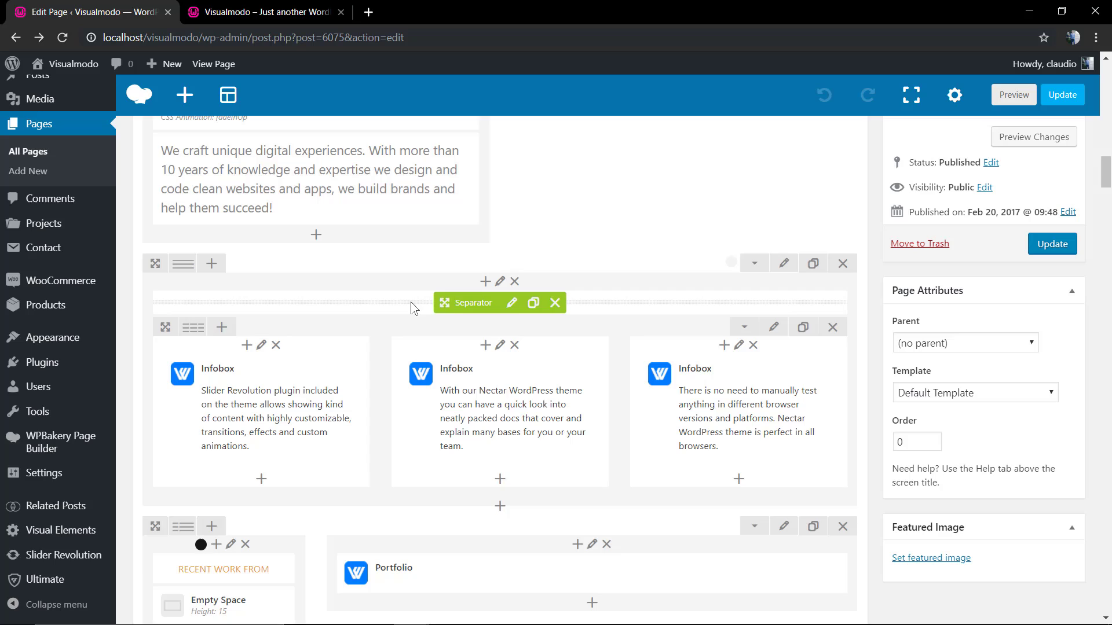
scroll(414, 307, down, 4)
scroll(412, 308, up, 15)
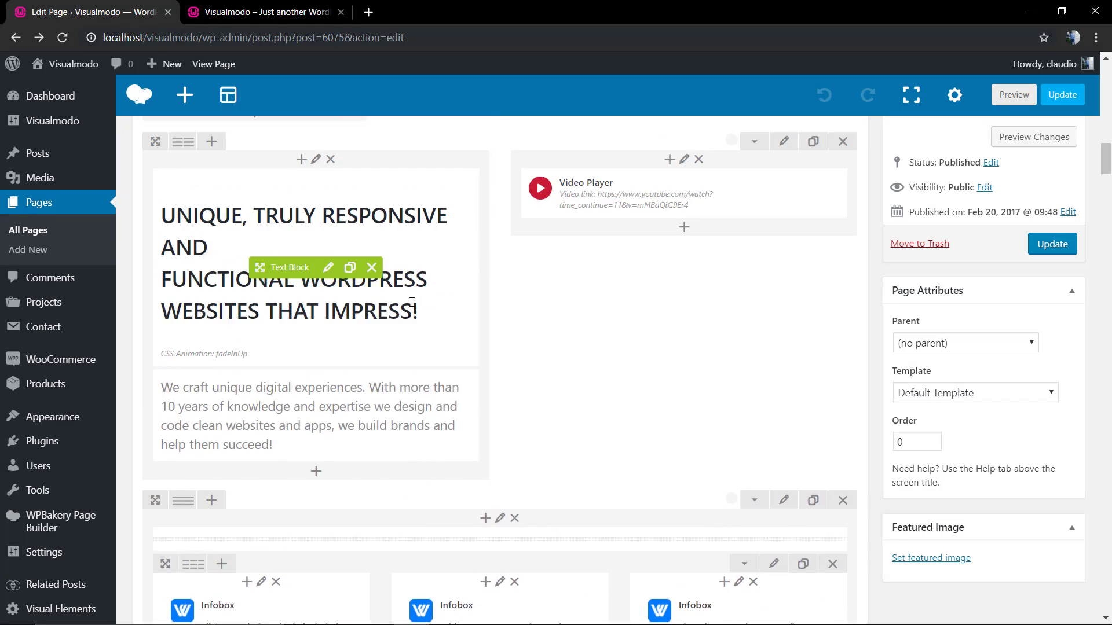
scroll(414, 307, up, 12)
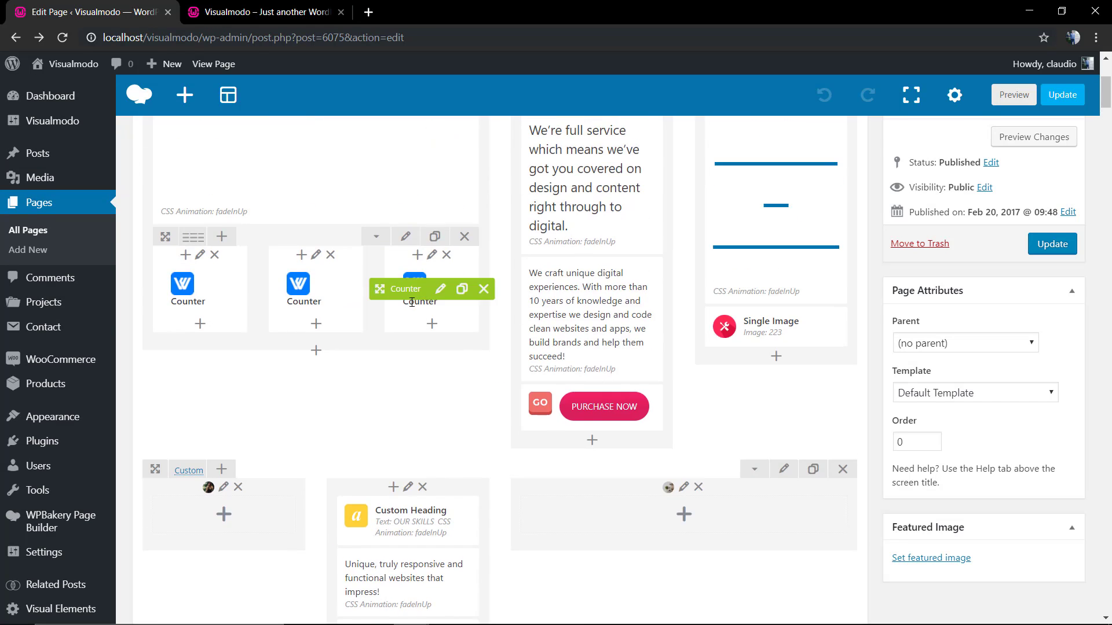
scroll(414, 308, down, 10)
scroll(412, 308, down, 10)
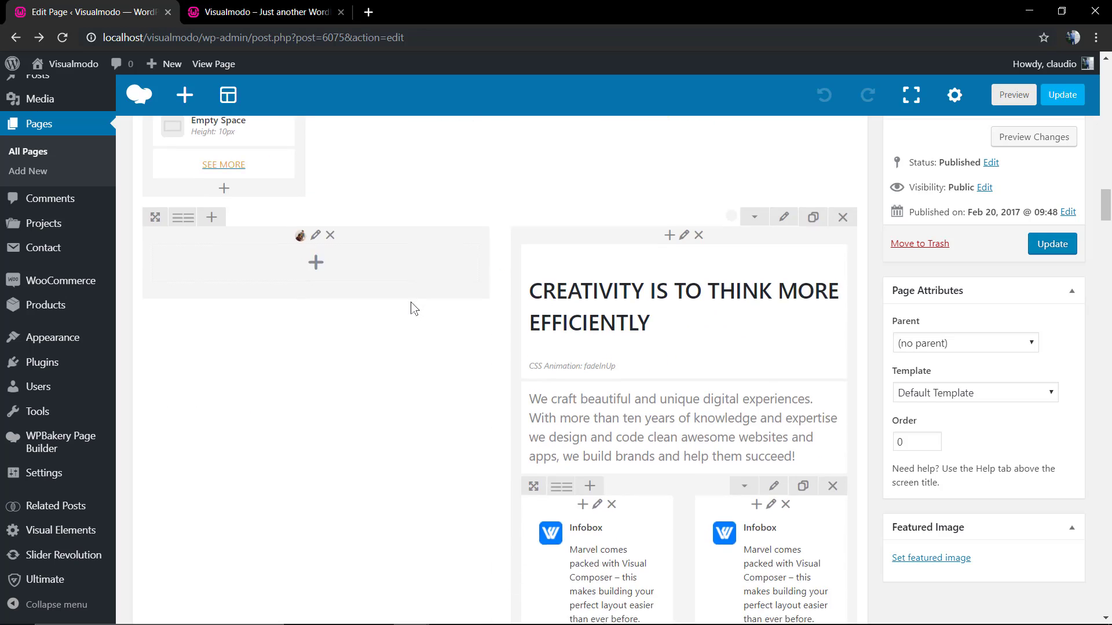
scroll(292, 382, up, 5)
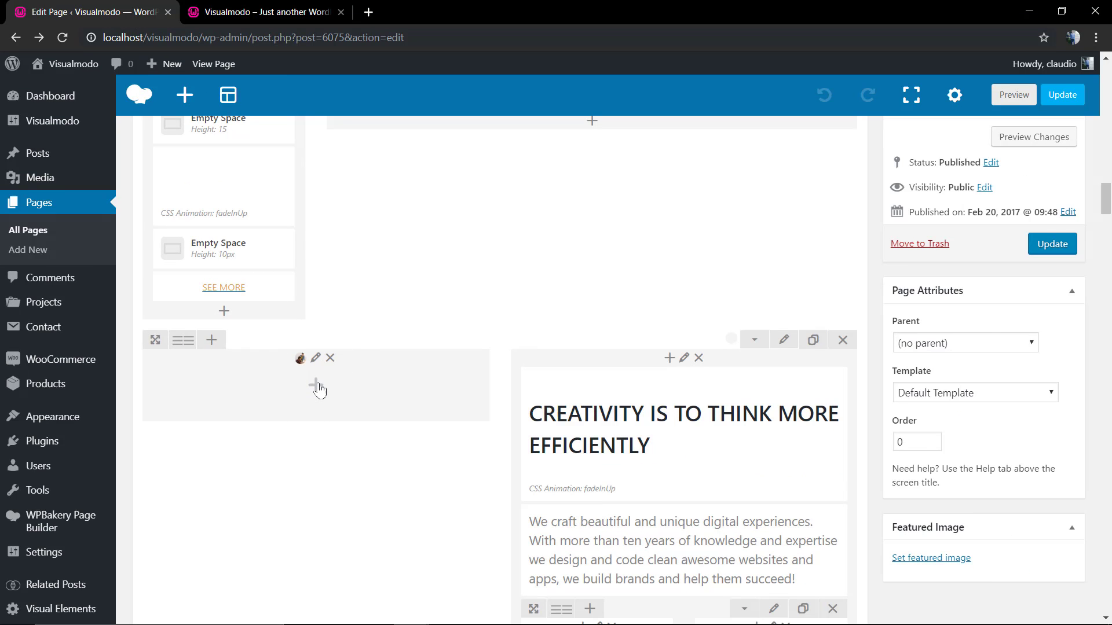
- Add an Empty Space element with 320px height to the empty image column
click(316, 386)
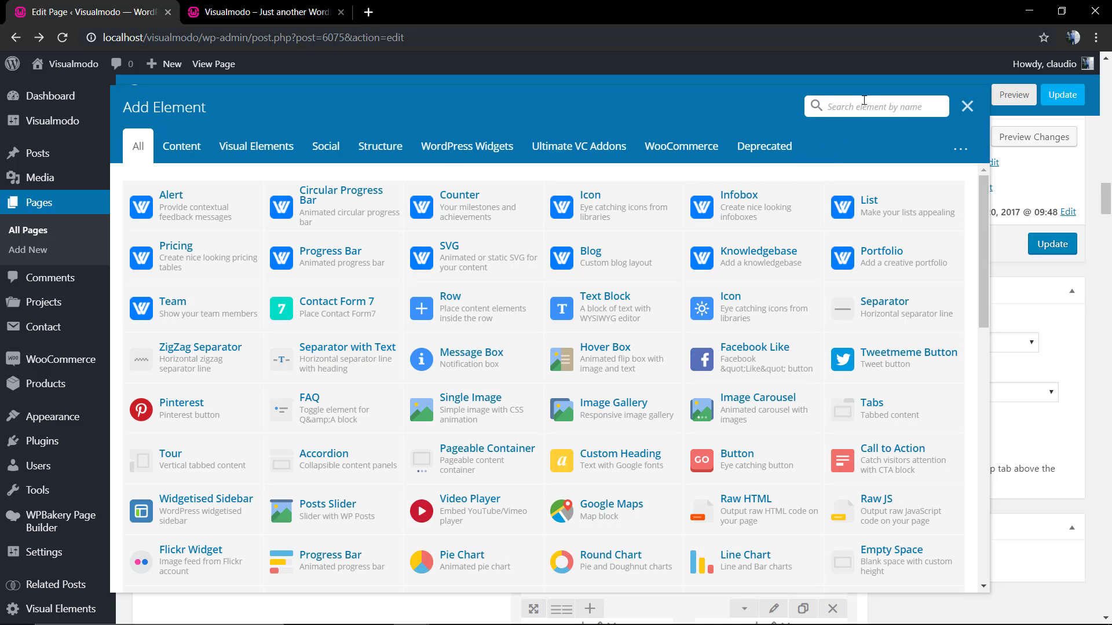
click(864, 106)
text(em)
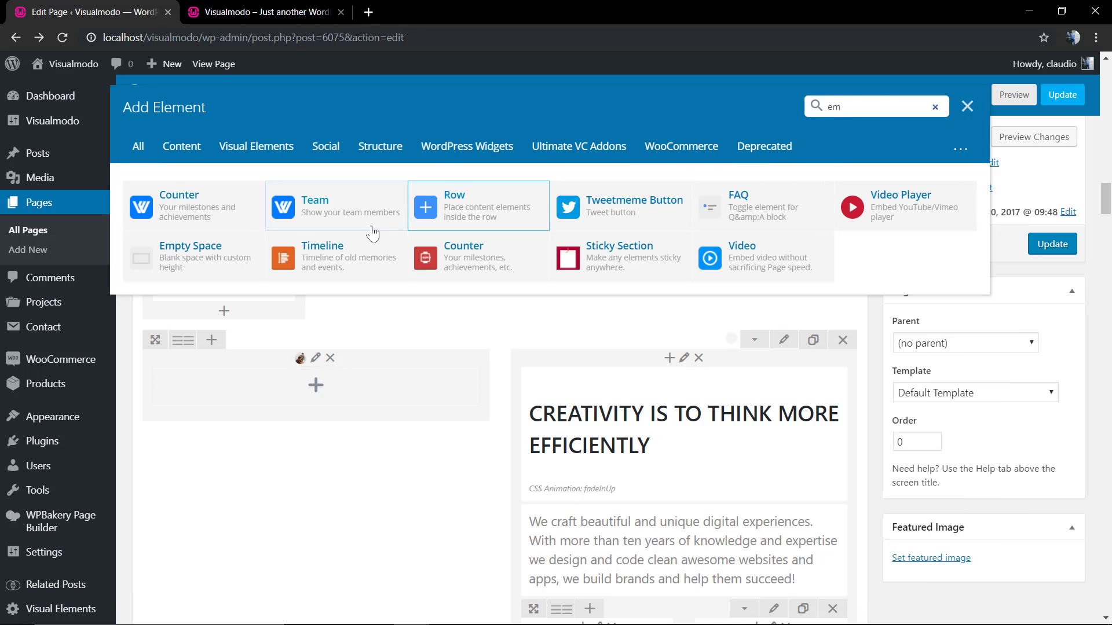
click(194, 266)
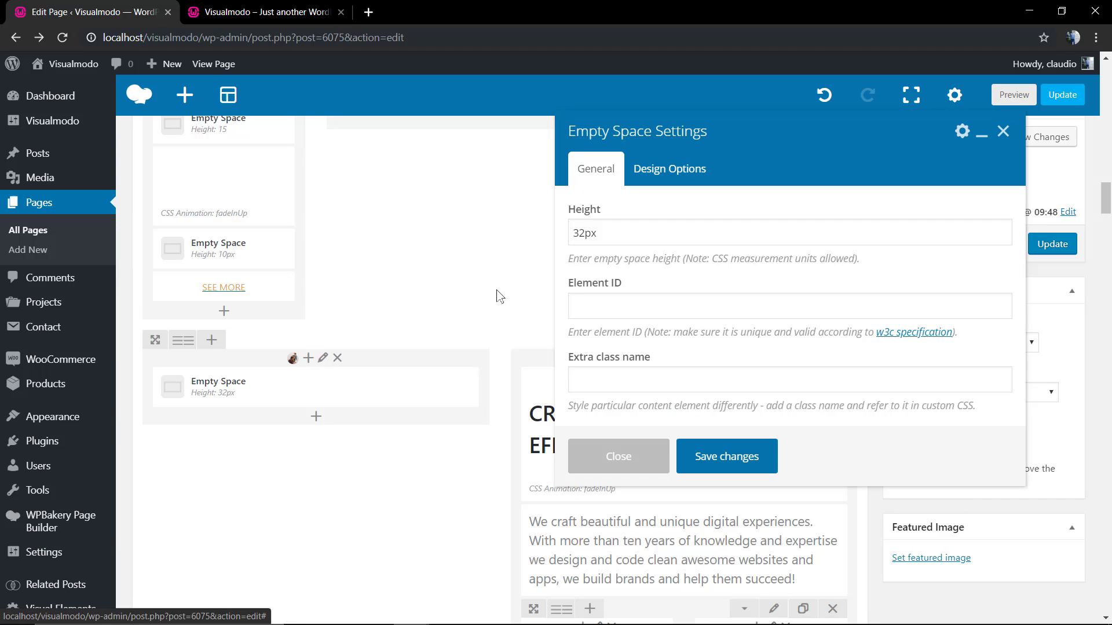
click(582, 235)
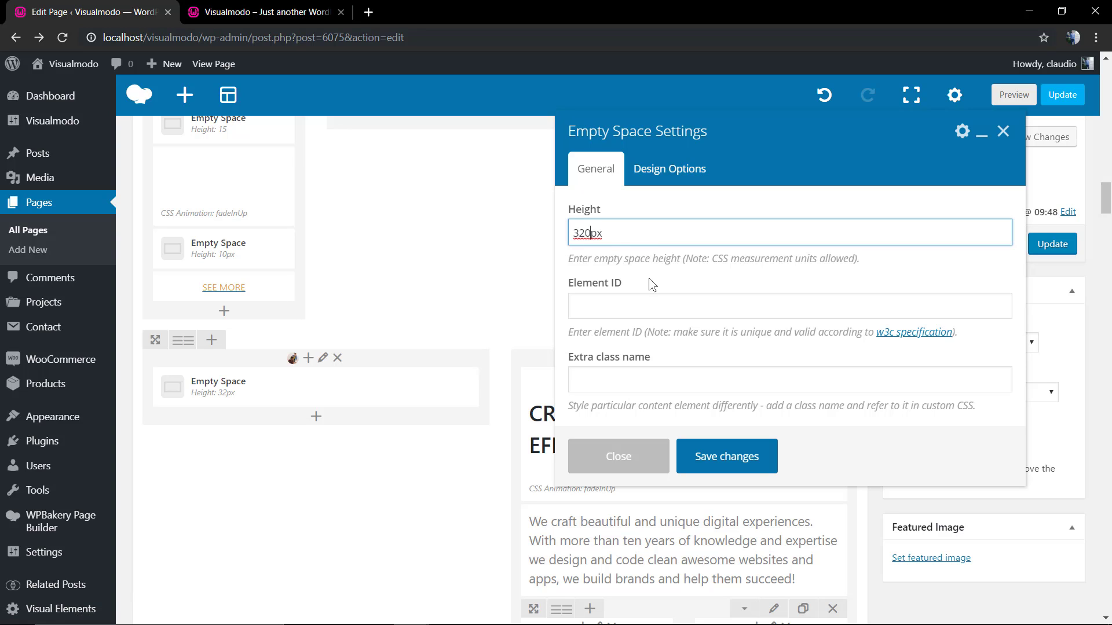
click(724, 456)
- Clone the 320px Empty Space into the empty right column below and update the page
scroll(377, 429, down, 2)
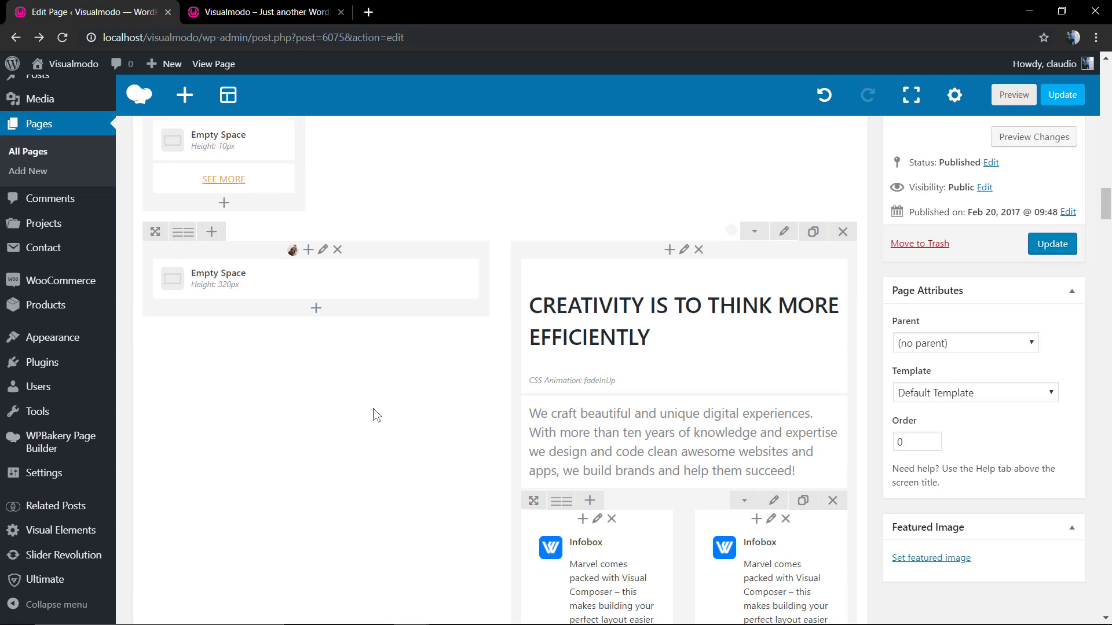
click(354, 267)
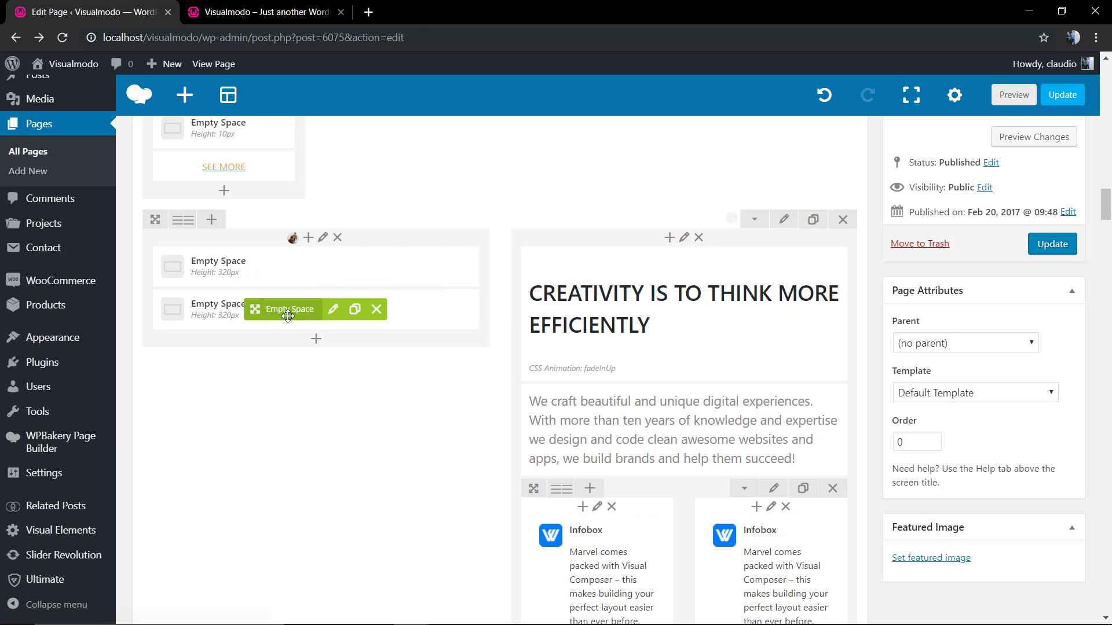
mouse_move(287, 316)
mouse_down()
mouse_move(345, 342)
mouse_move(368, 337)
mouse_up()
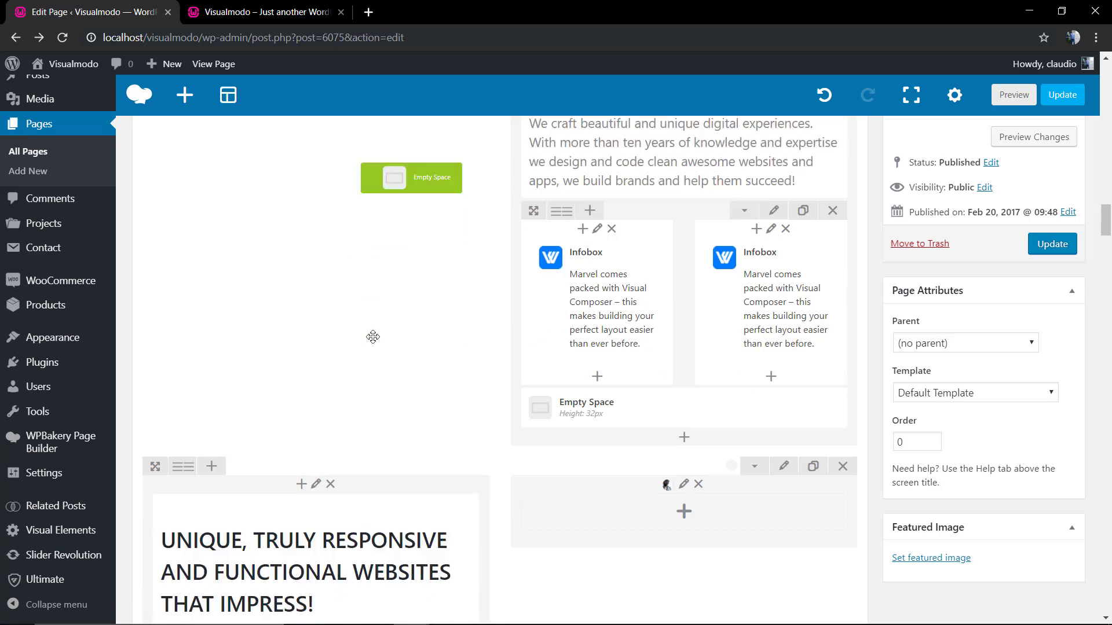
scroll(382, 342, down, 2)
drag(373, 337, 570, 446)
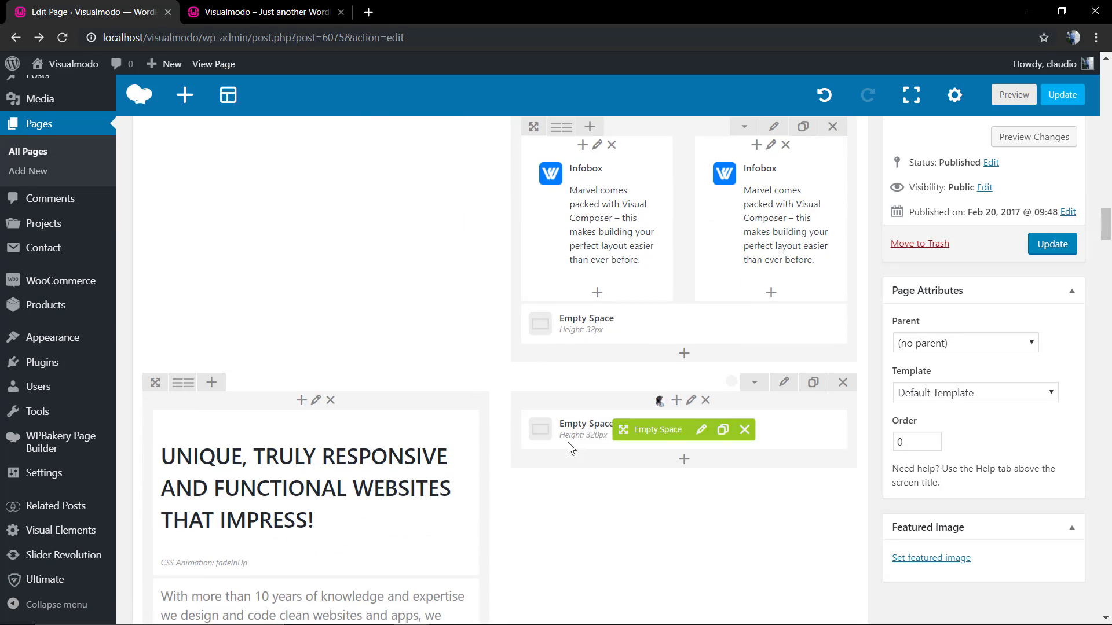
click(1053, 244)
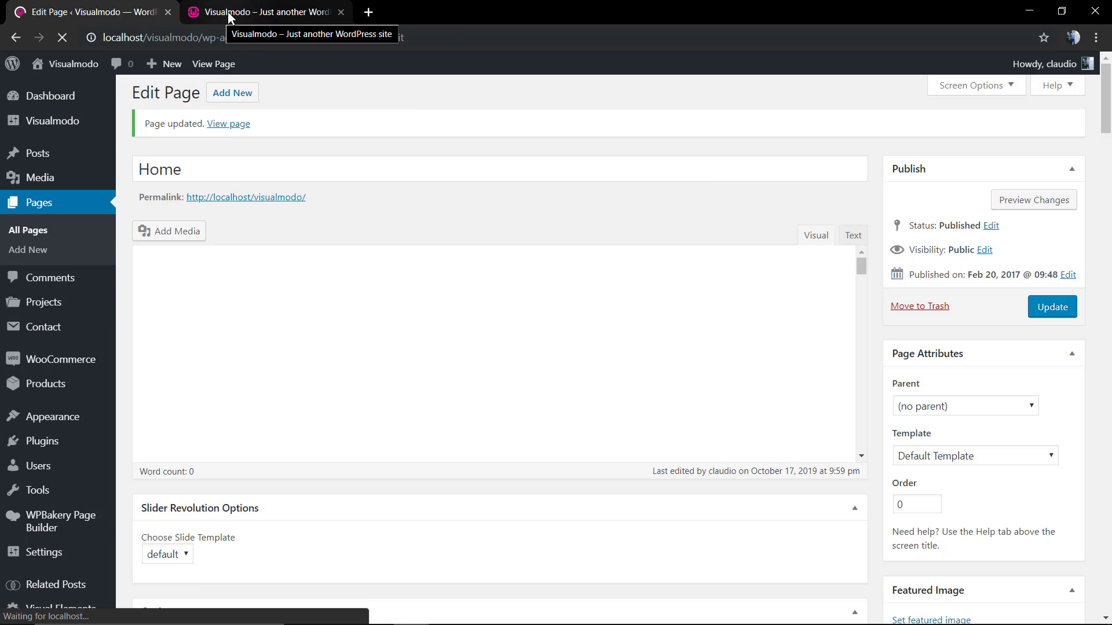
- Reload the live home page so the saved changes appear
click(229, 13)
key(F5)
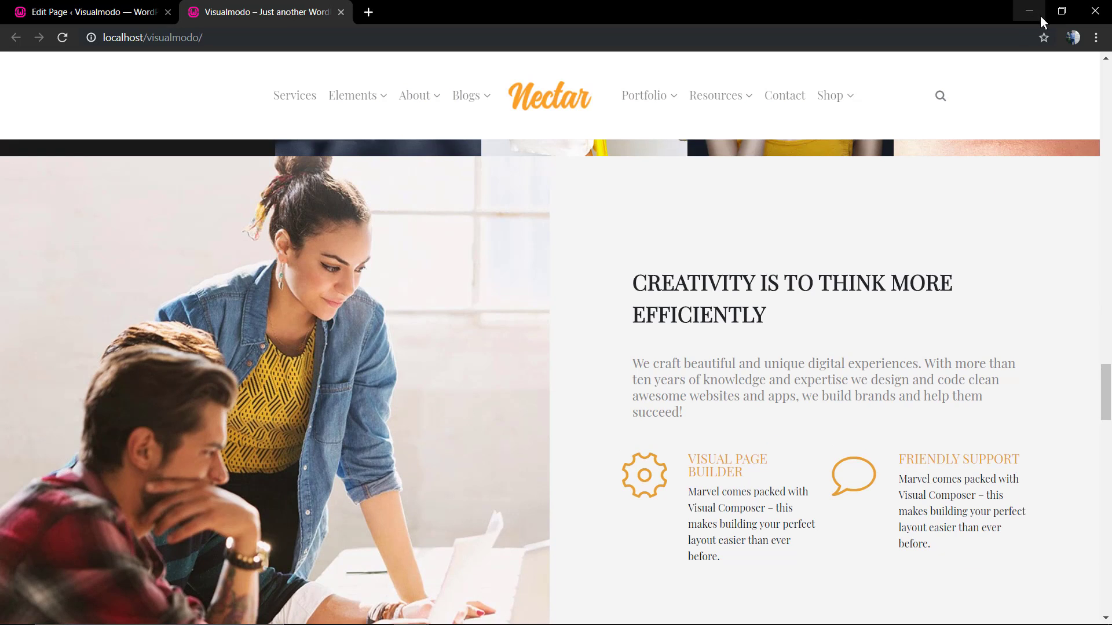
scroll(963, 134, up, 10)
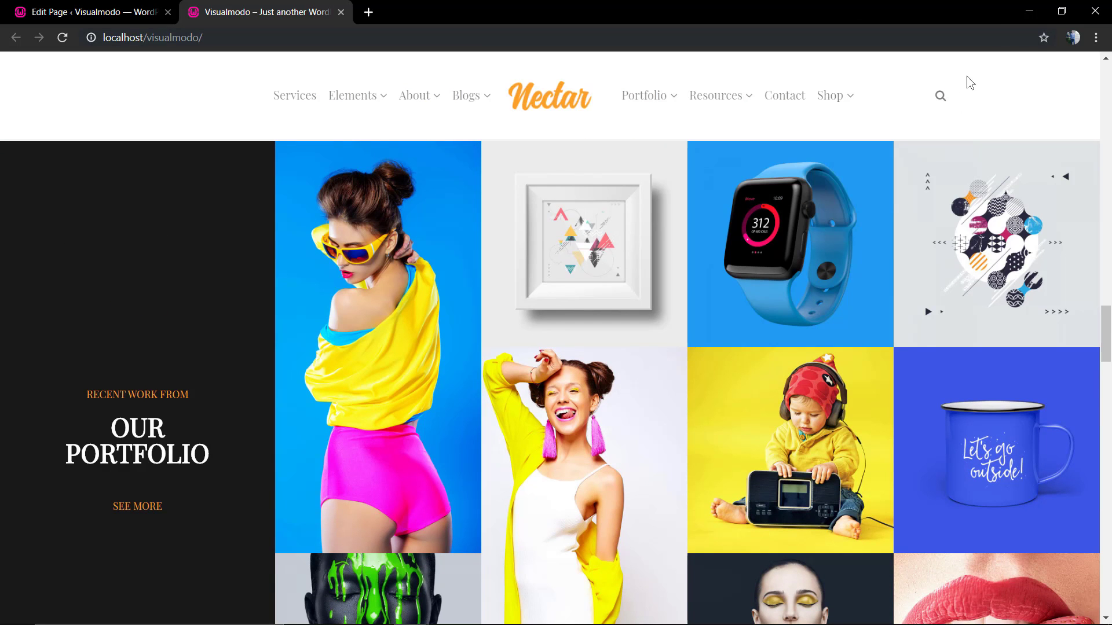
scroll(456, 380, down, 8)
- Review the page in 400×722 mobile emulation, where column photos now display fully, then close DevTools
right_click(590, 366)
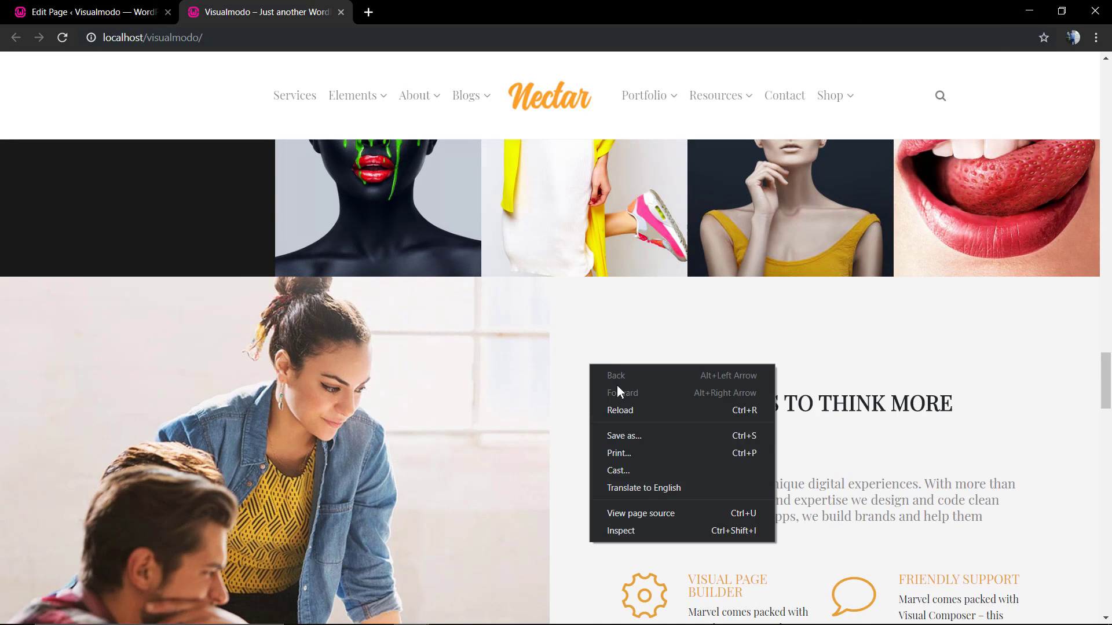
click(645, 528)
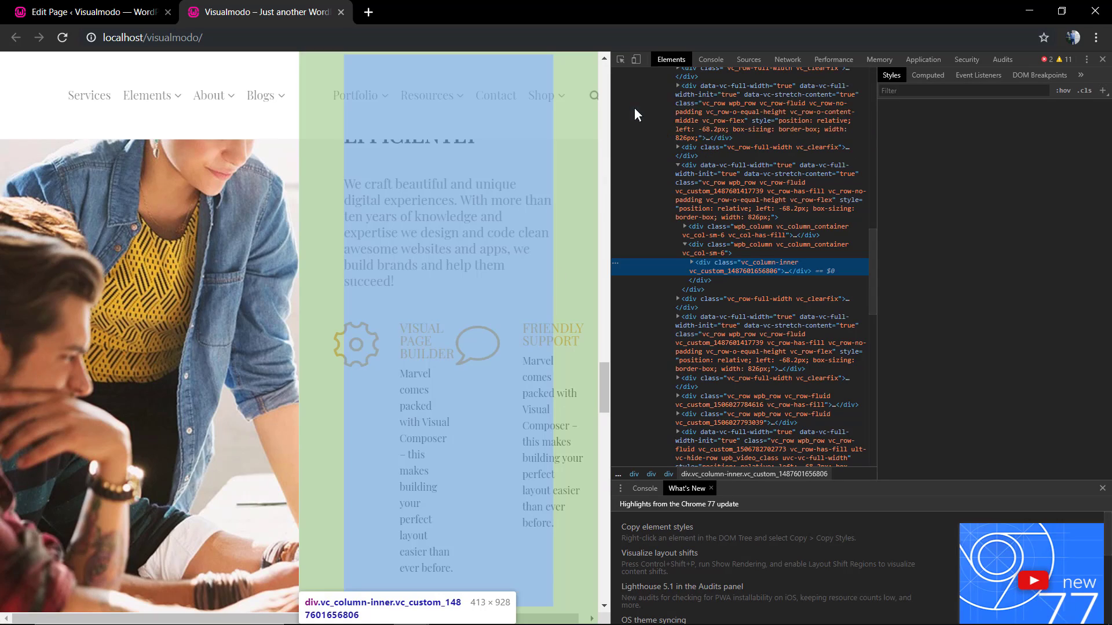
click(637, 60)
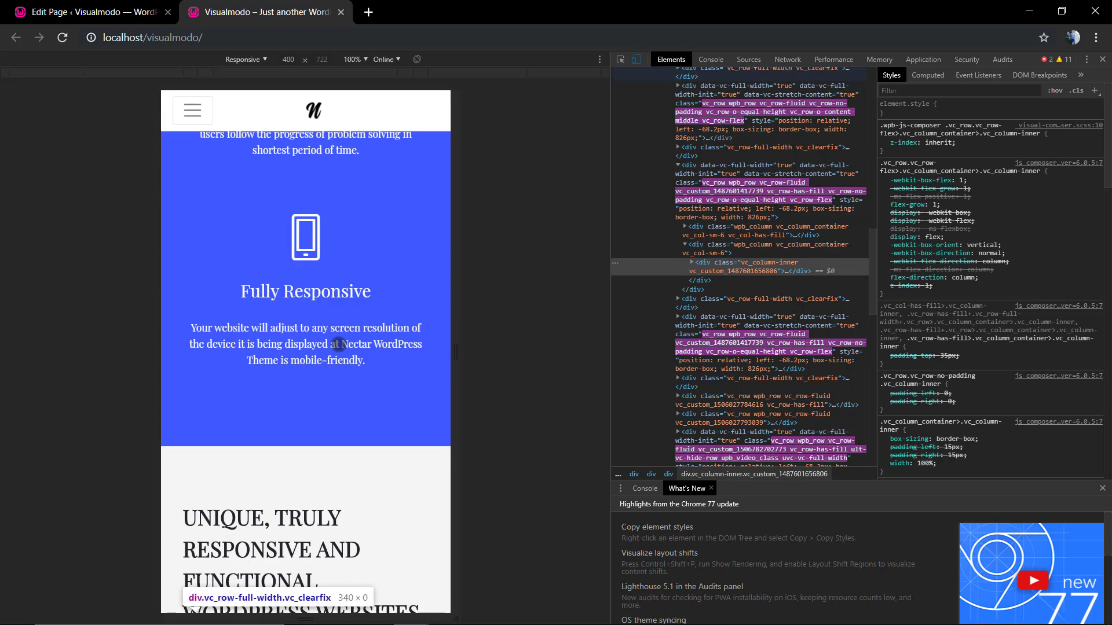
scroll(339, 306, down, 20)
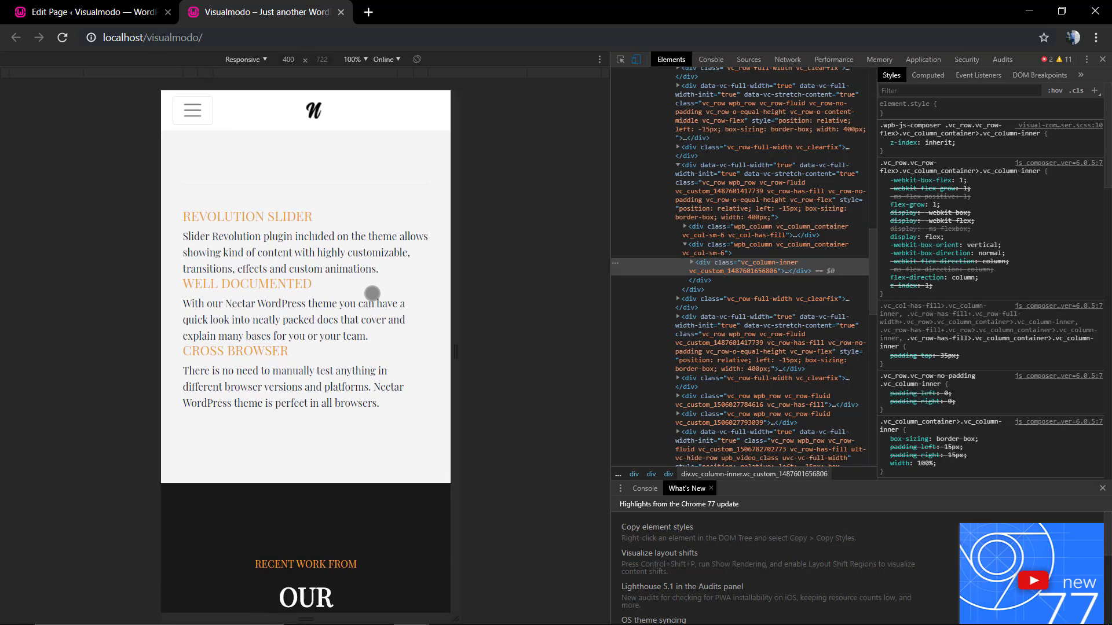
scroll(372, 294, down, 20)
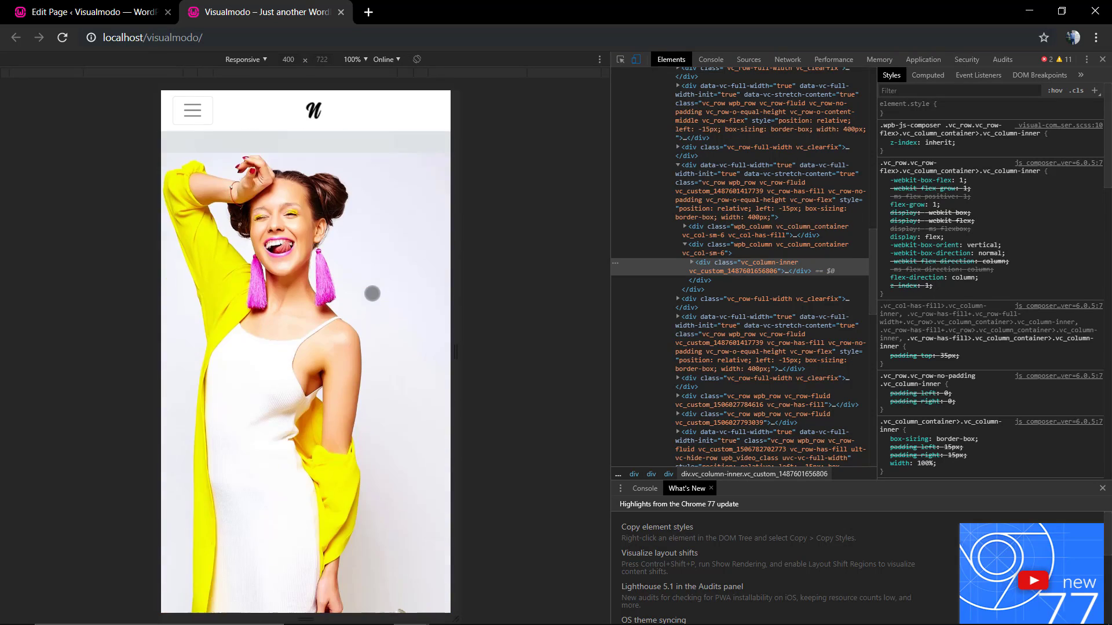
scroll(373, 294, down, 20)
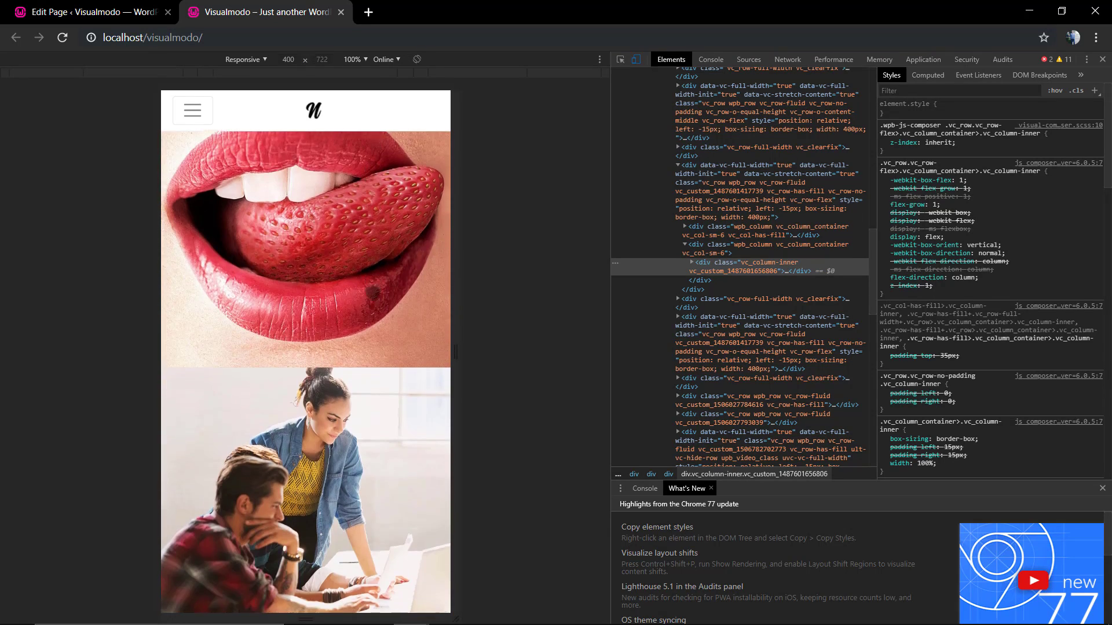
scroll(372, 294, down, 6)
scroll(373, 294, up, 16)
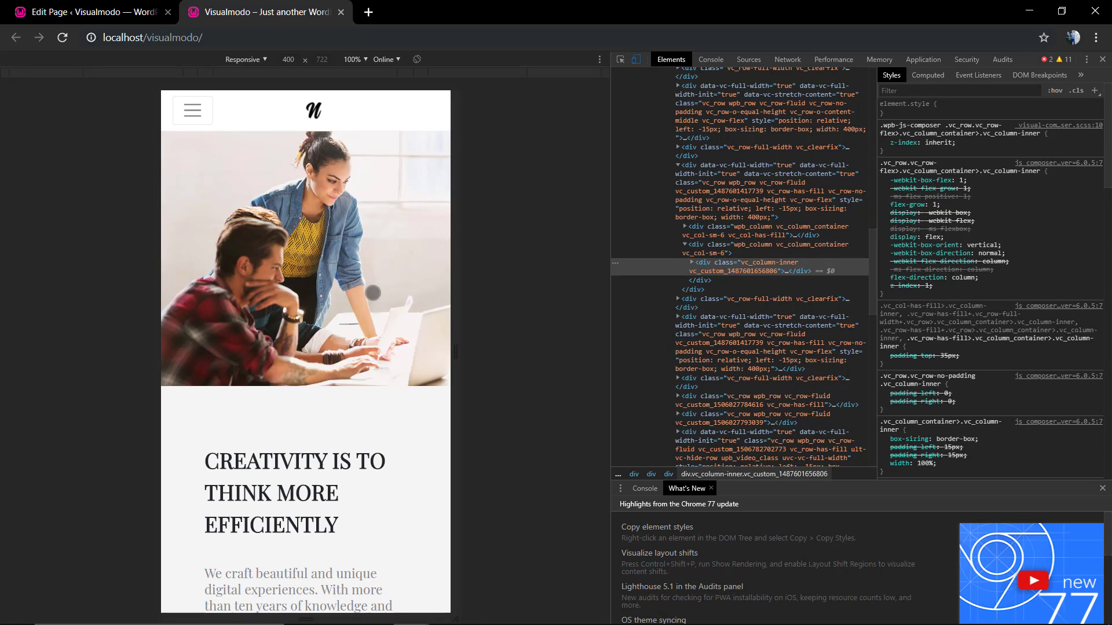
scroll(301, 309, down, 15)
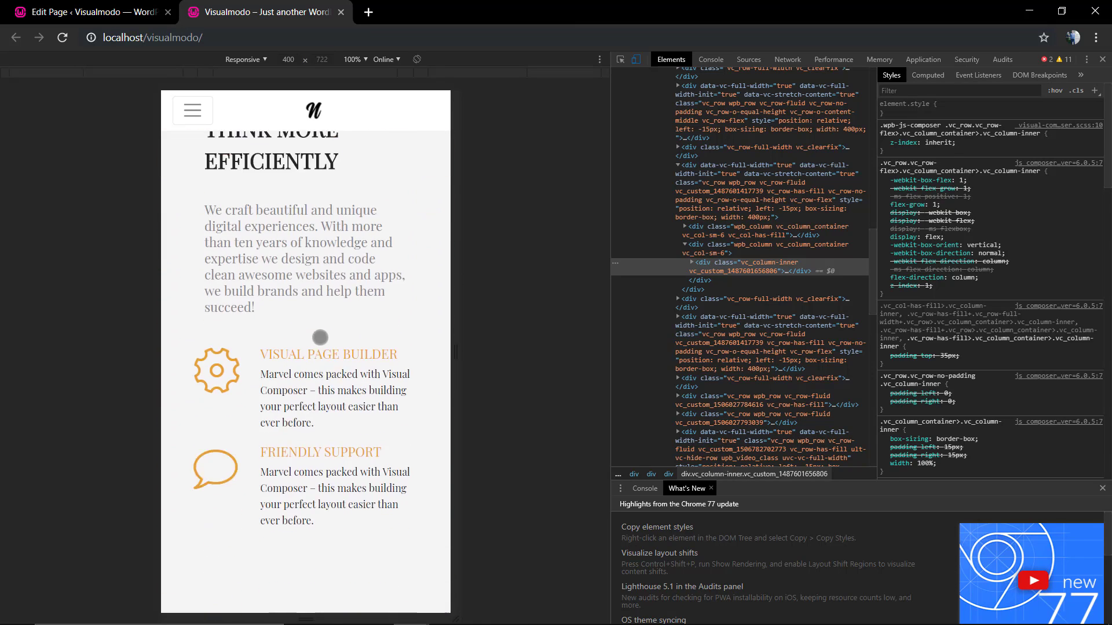
scroll(319, 319, down, 12)
scroll(232, 469, down, 4)
scroll(234, 470, up, 4)
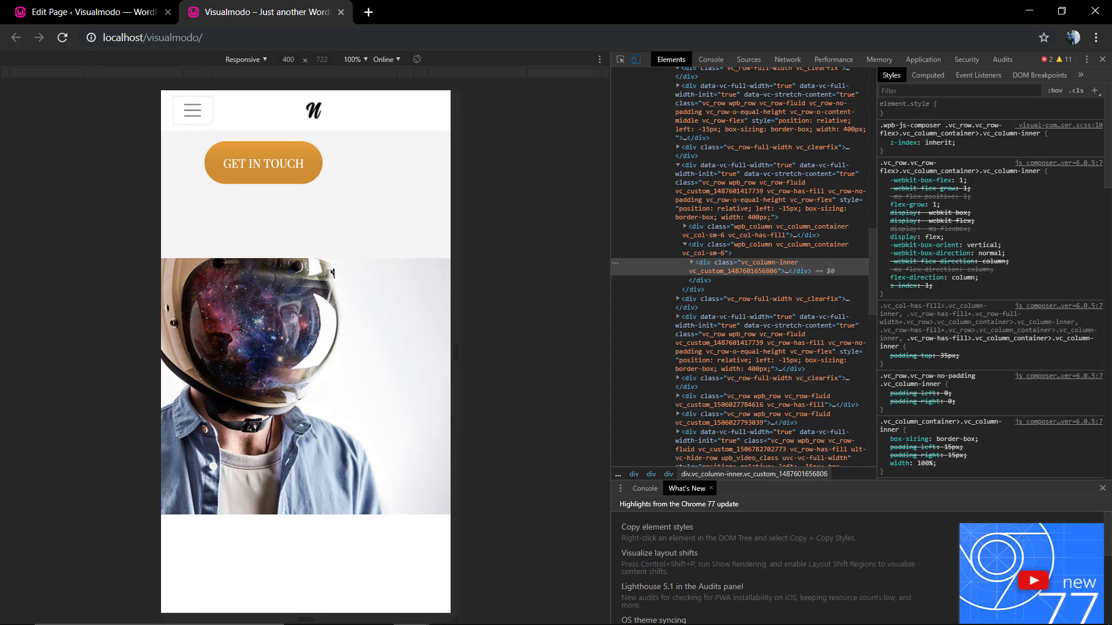
scroll(306, 347, up, 2)
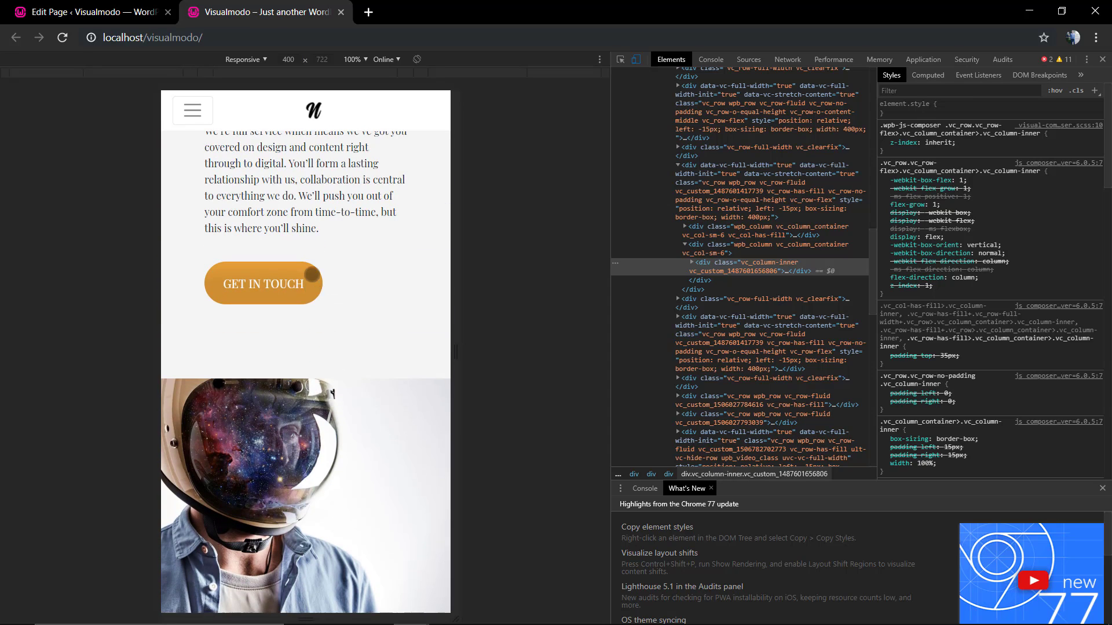
scroll(305, 347, down, 2)
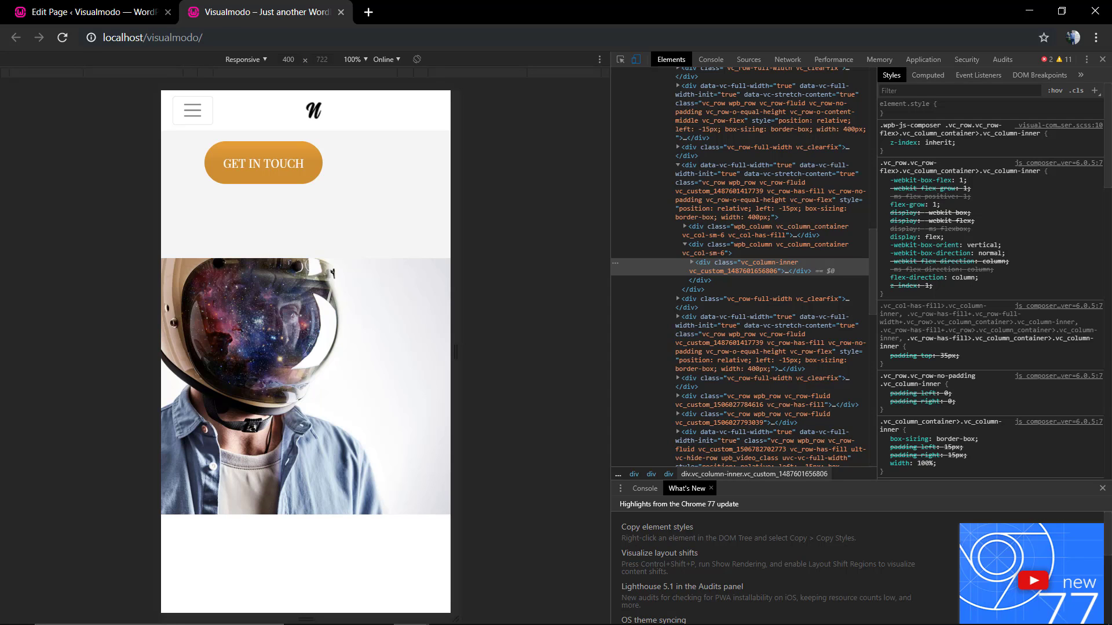
scroll(301, 389, up, 10)
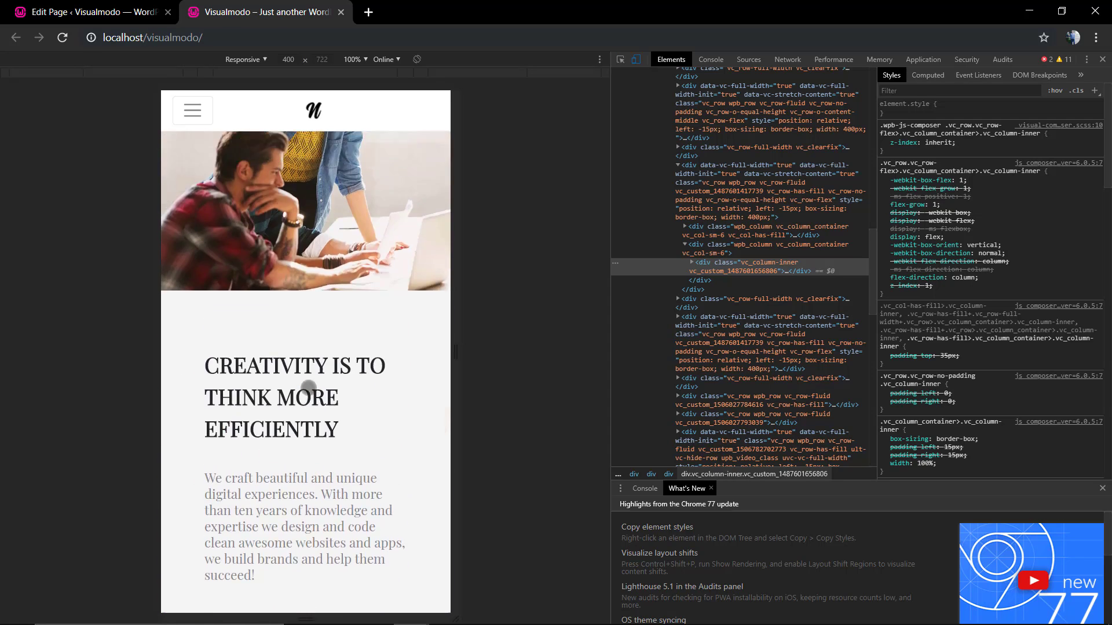
scroll(308, 387, up, 4)
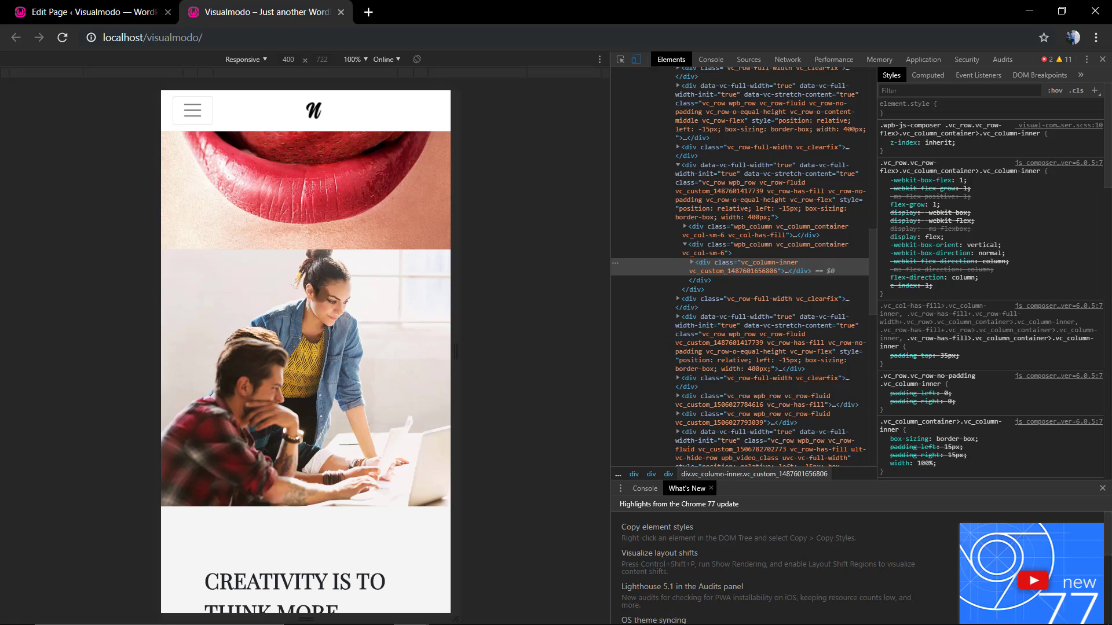
click(1103, 60)
- Return to the Home page editor and scroll to the 320px Empty Space beside the Creativity column
scroll(370, 231, up, 6)
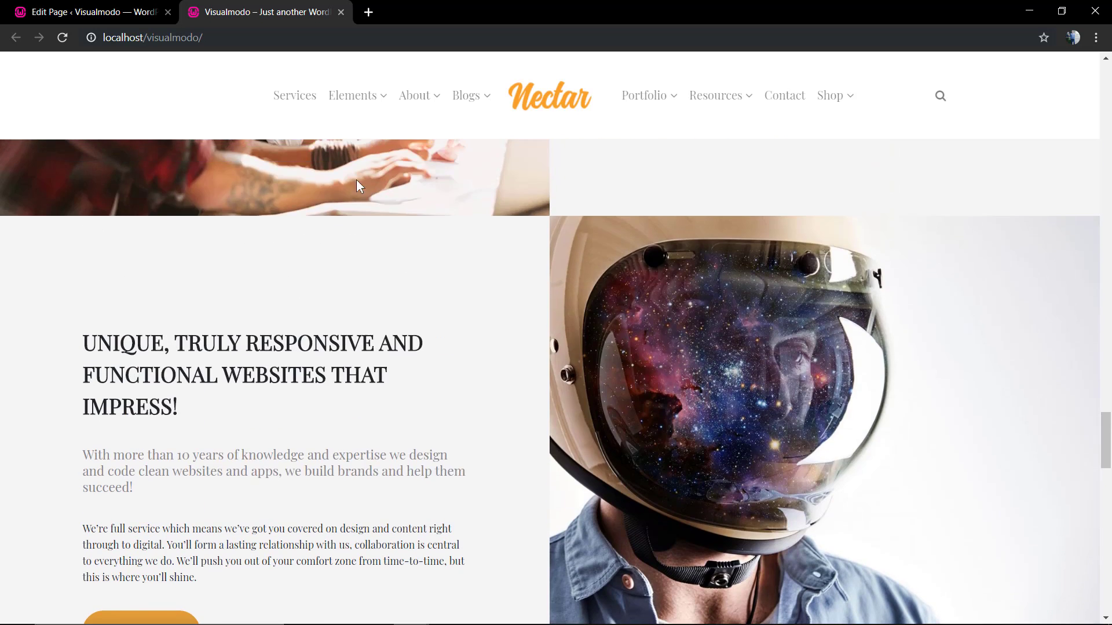
click(106, 8)
scroll(257, 339, down, 6)
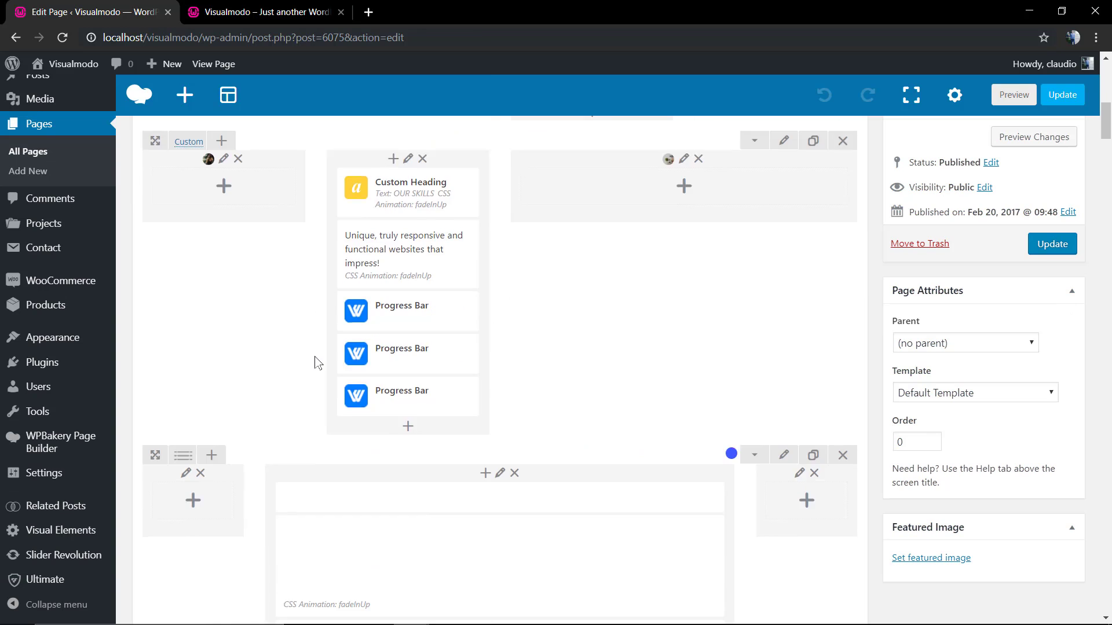
scroll(318, 363, down, 15)
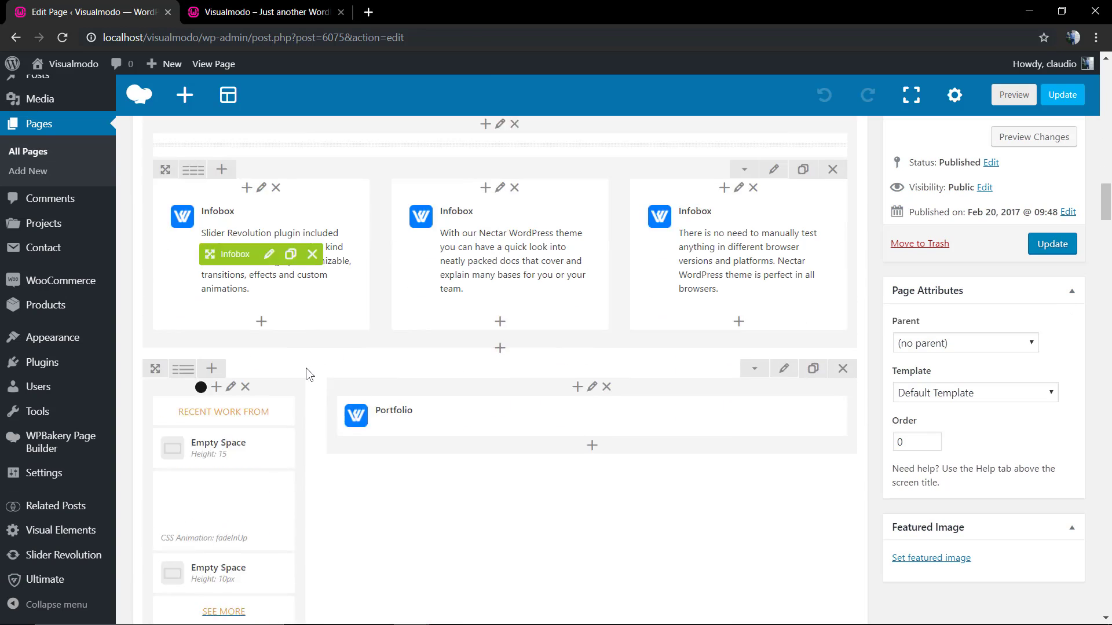
scroll(308, 375, down, 4)
scroll(315, 388, up, 2)
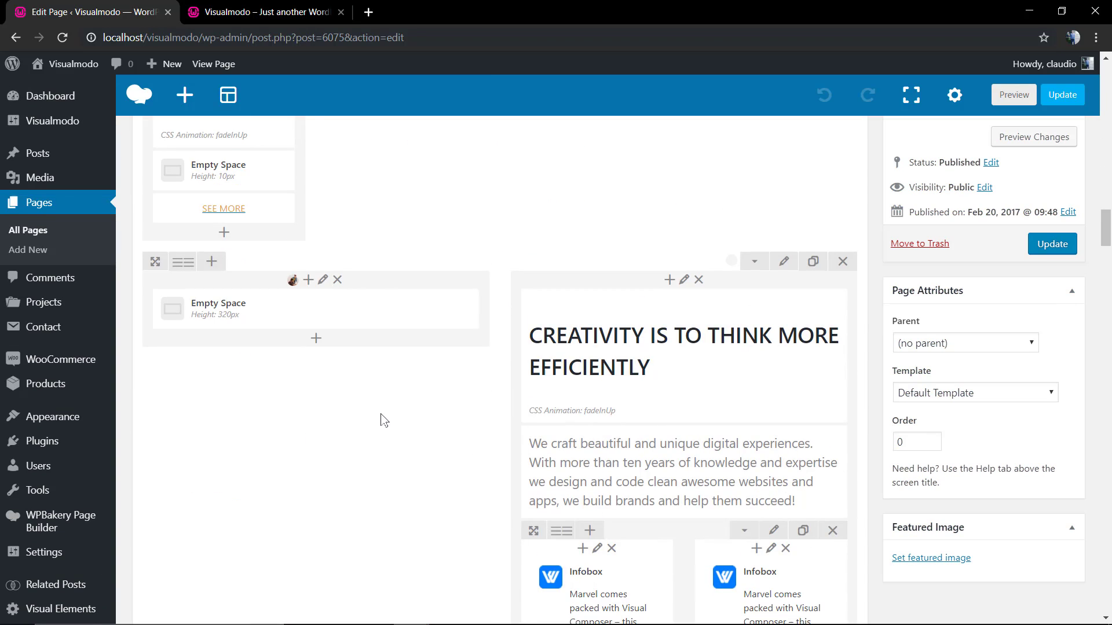
scroll(379, 413, down, 6)
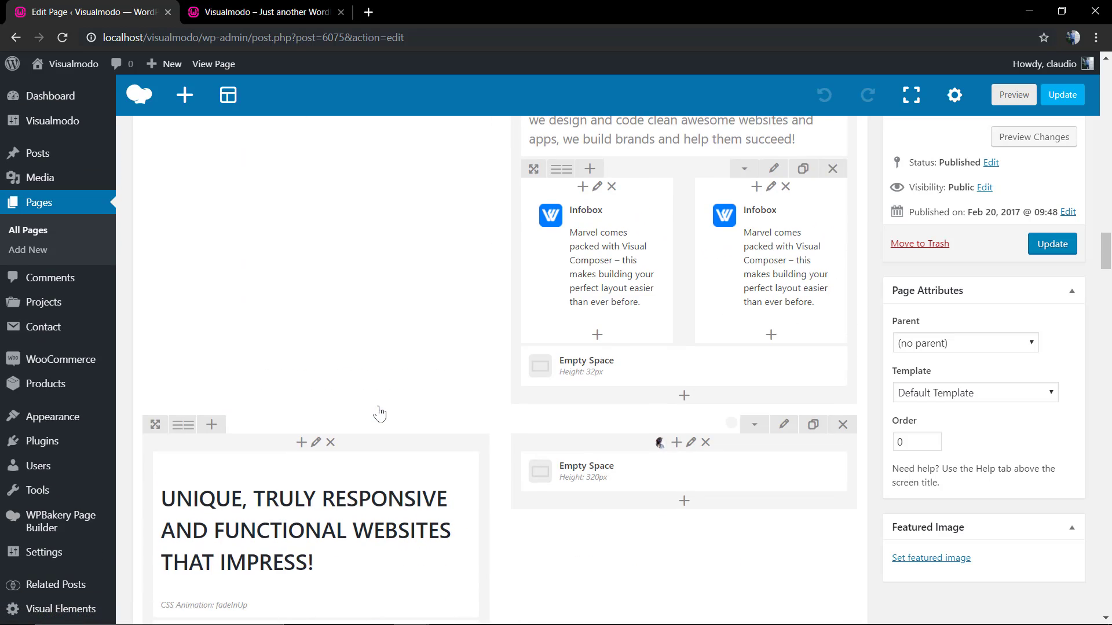
scroll(380, 412, down, 4)
scroll(379, 412, up, 2)
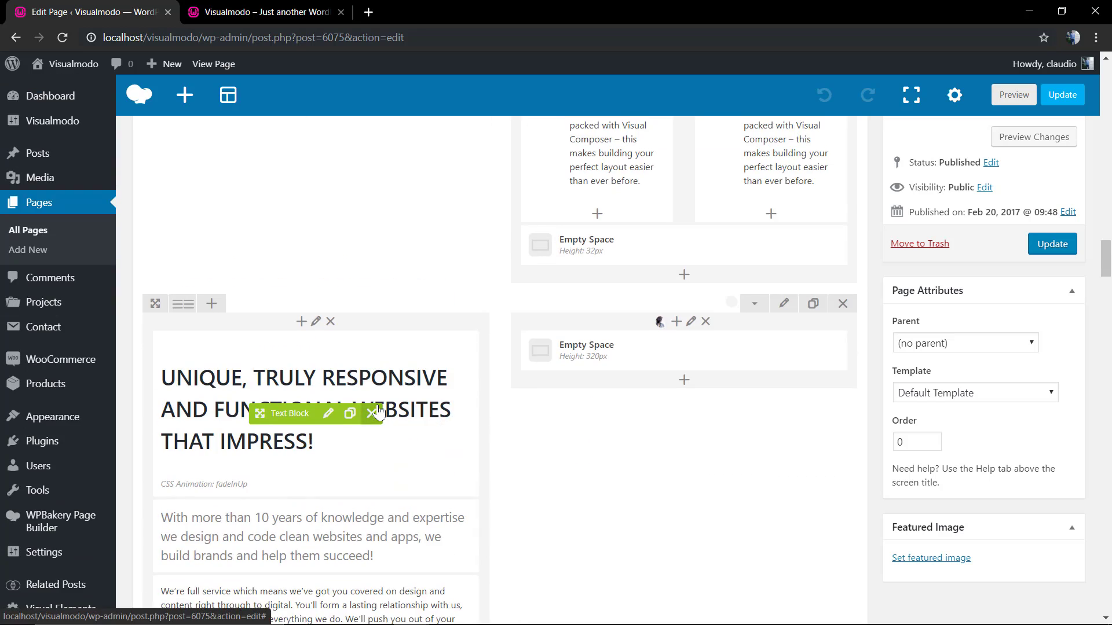
scroll(379, 412, up, 8)
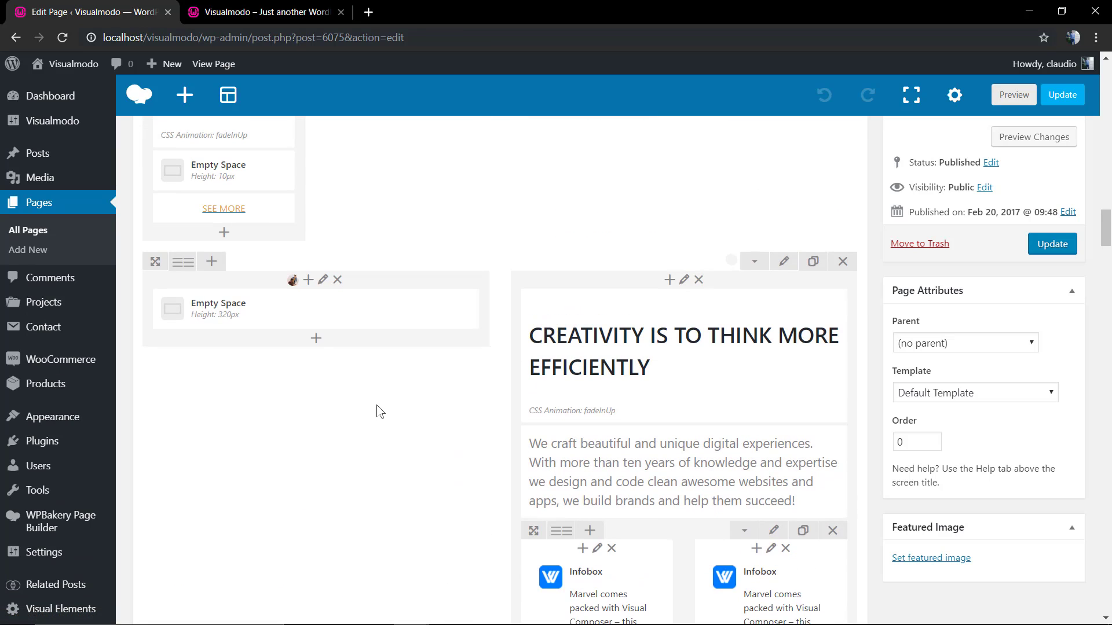
scroll(379, 412, down, 2)
mouse_move(334, 194)
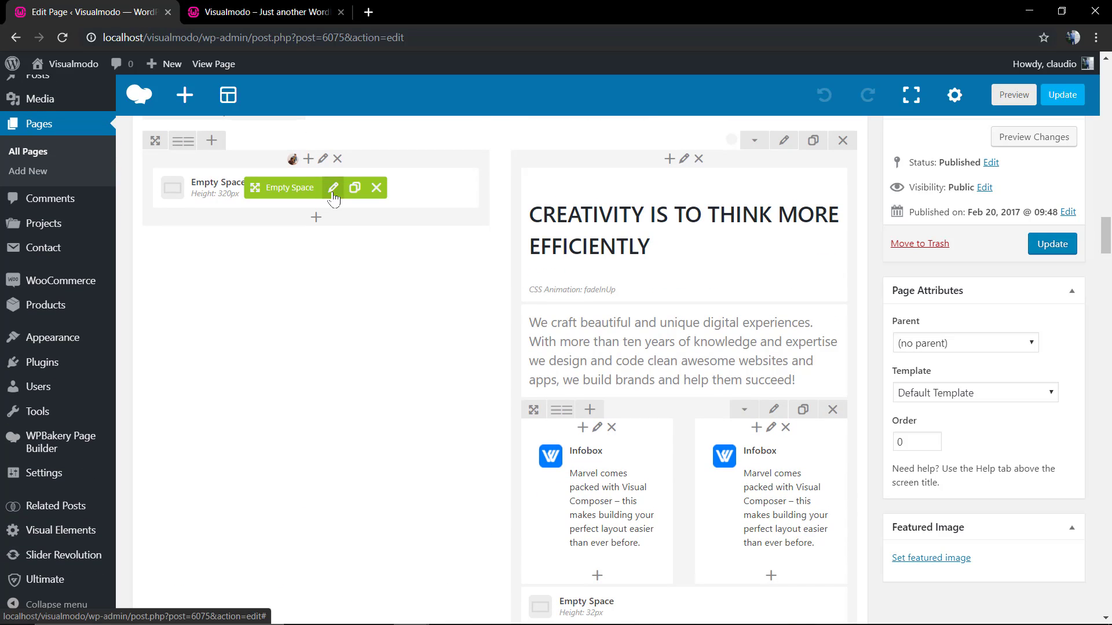